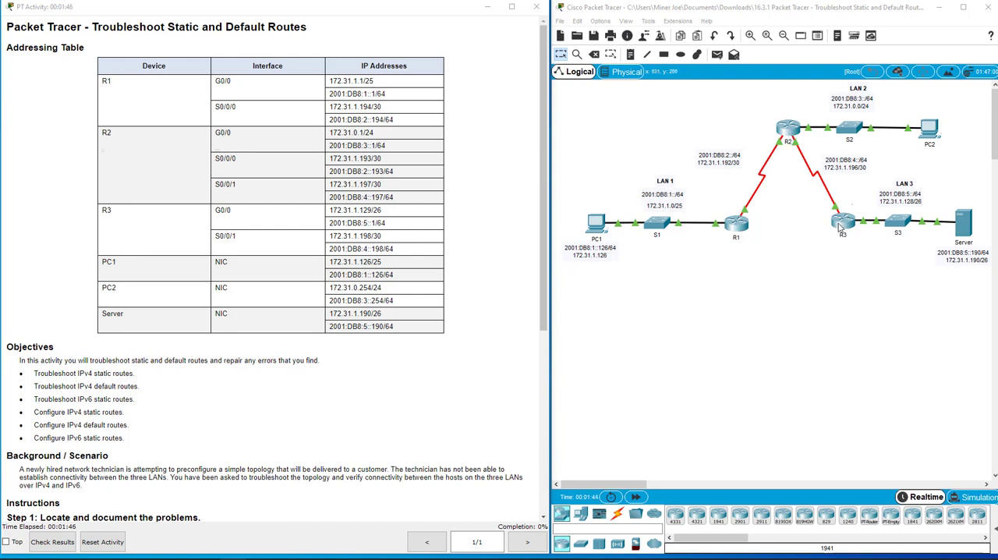
Step: Open the command line of router R1 and enter privileged EXEC mode
left_click(736, 227)
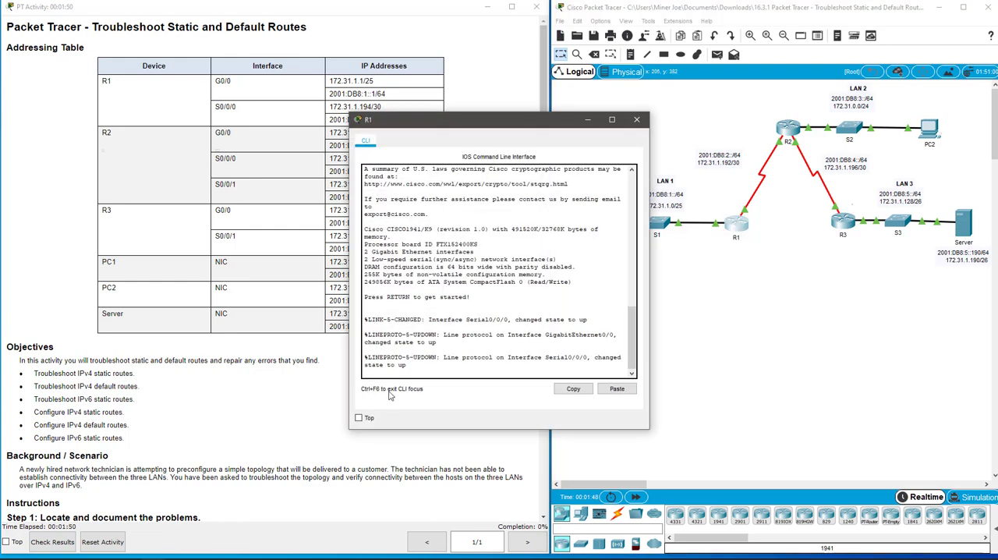
key("Return")
key("Return")
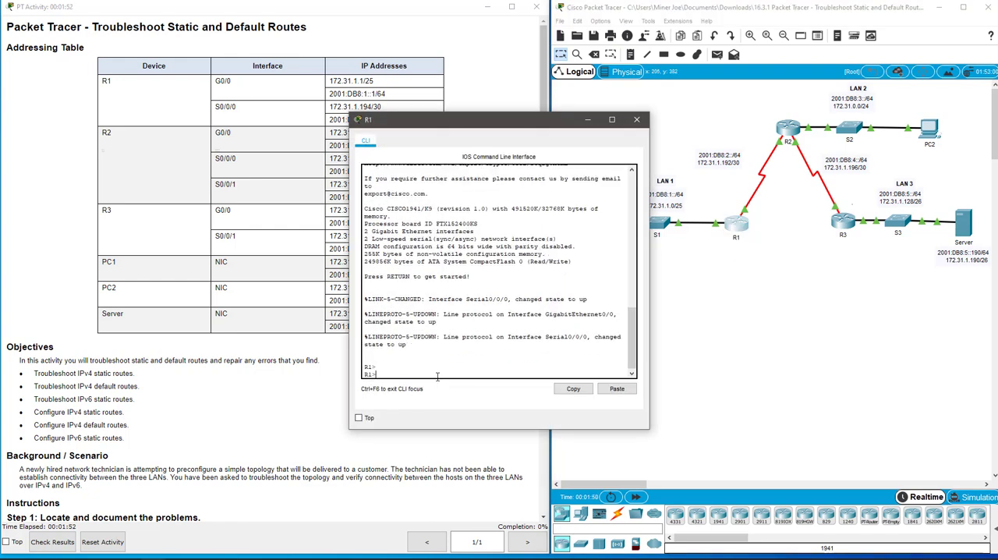
type("em")
key("Return")
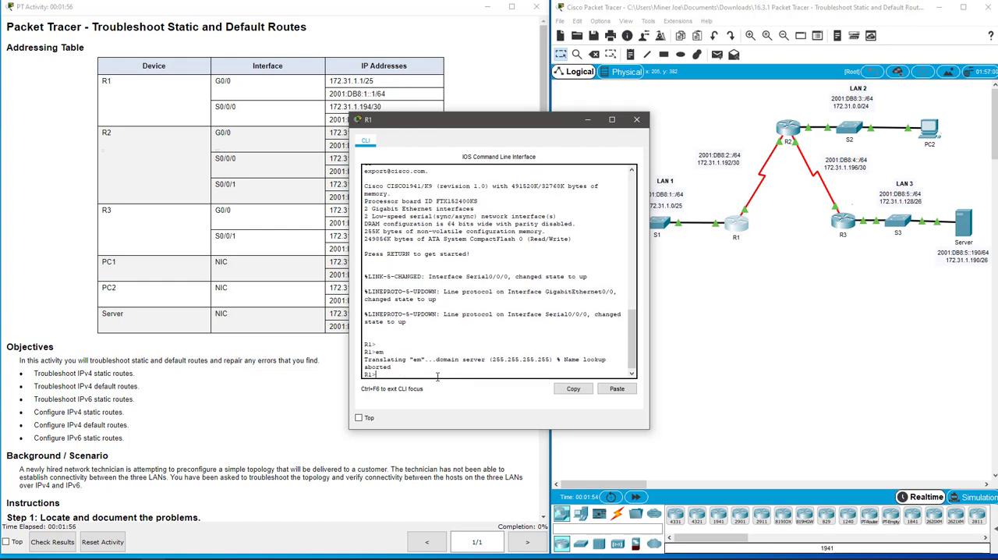
type("en")
key("Return")
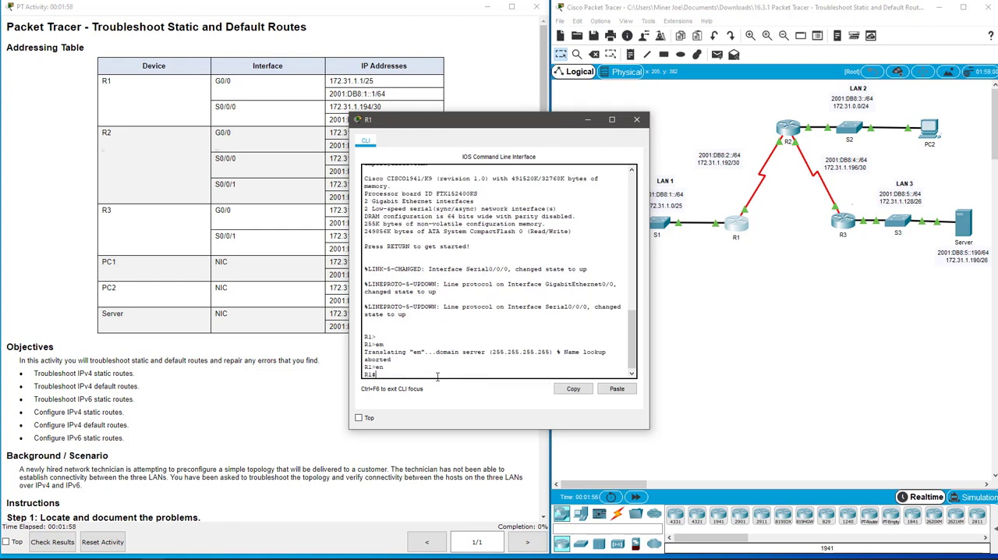
Step: Display R1's brief IP interface summary and widen the CLI window so its columns fit
type("show ip int brief")
key("Return")
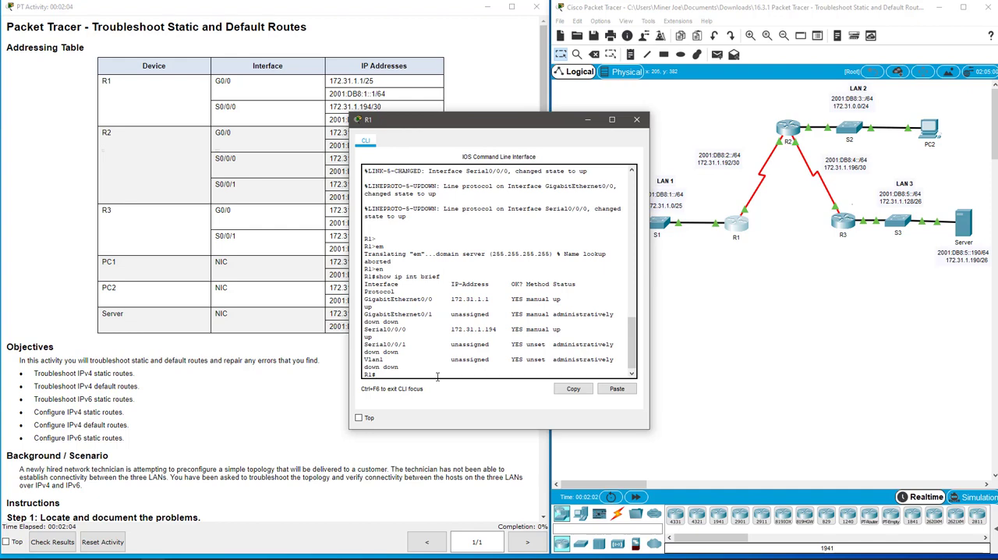
left_click_drag(649, 258, 705, 258)
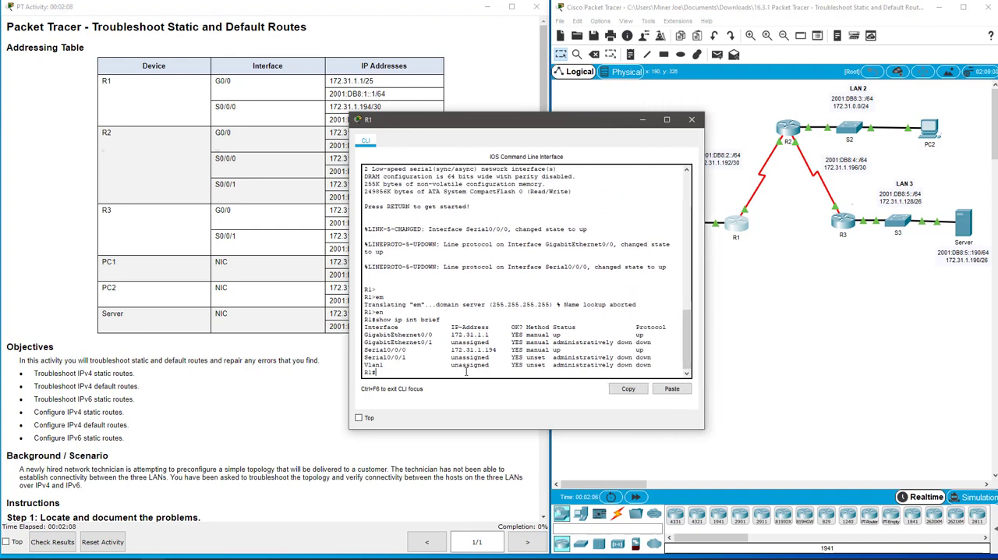
Step: Display R1's IPv4 routing table and compare the static default route's next hop with the R1–R2 link in the topology
type("show ip route")
key("Return")
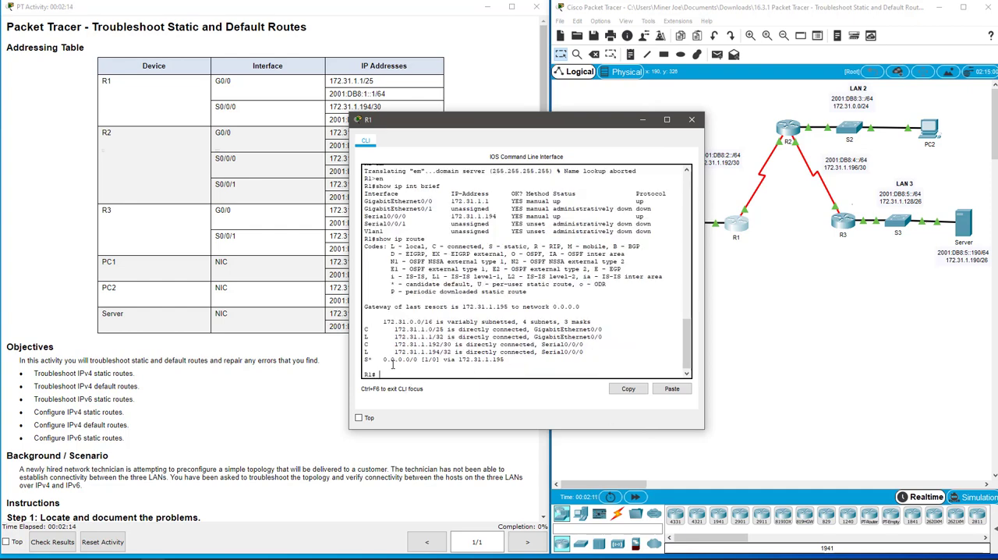
left_click_drag(364, 358, 379, 375)
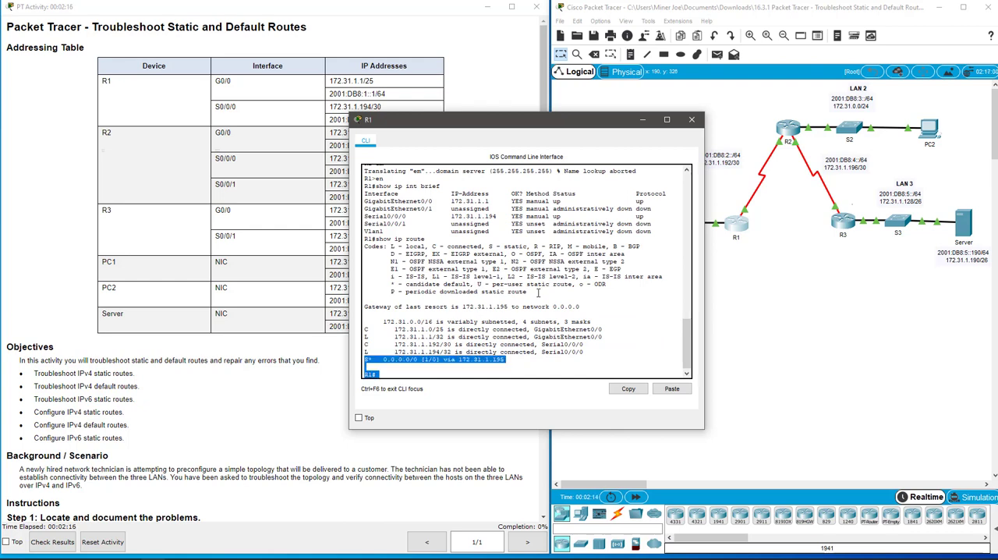
left_click_drag(547, 114, 441, 100)
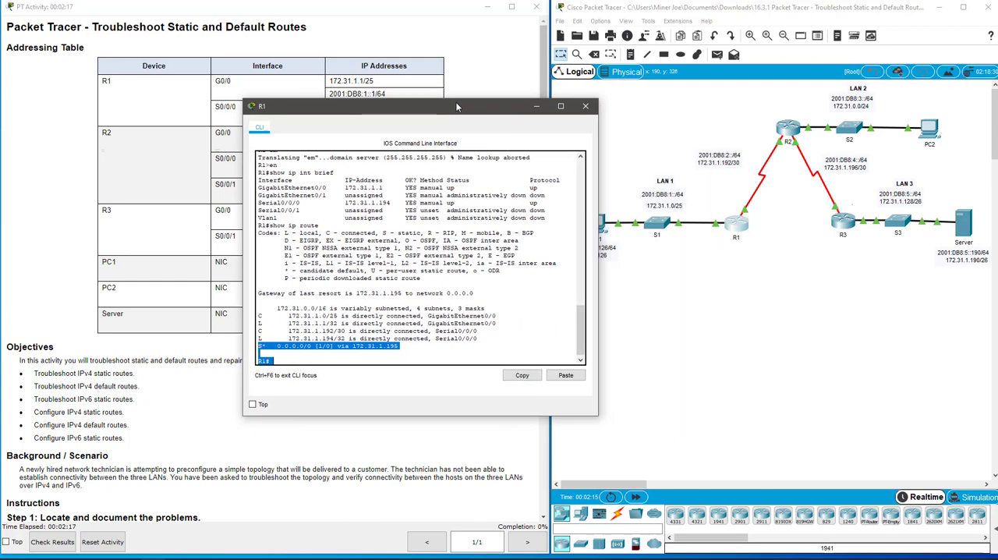
left_click(438, 348)
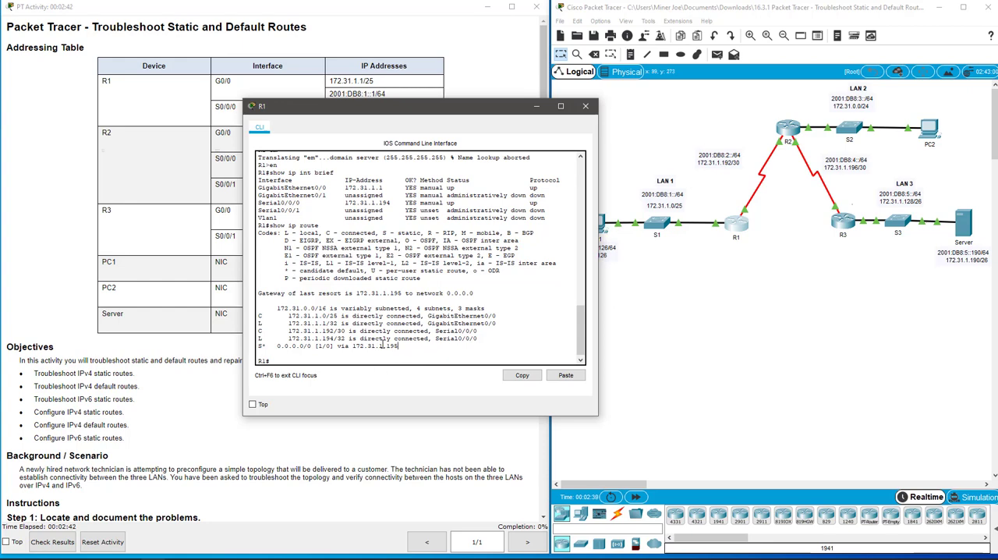
left_click_drag(386, 346, 401, 347)
left_click(780, 146)
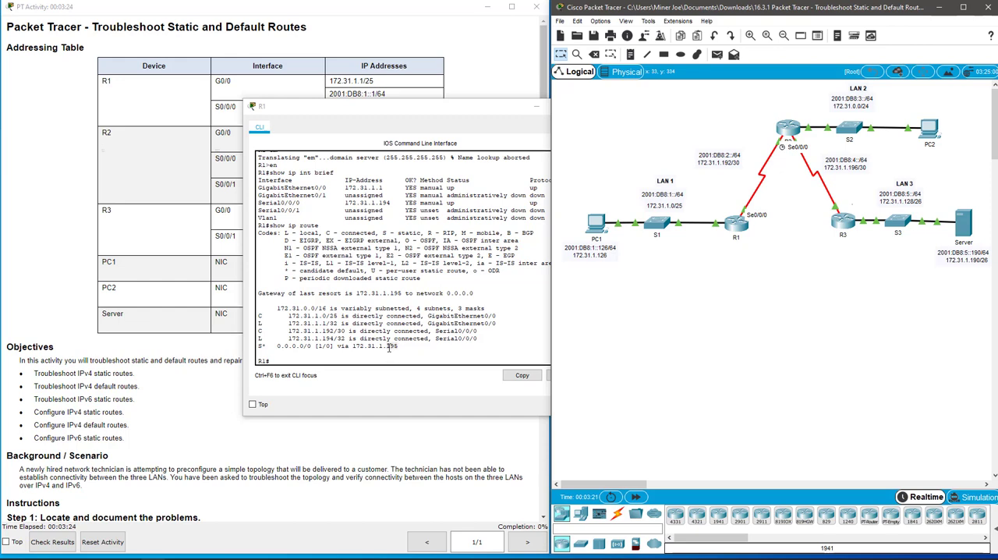
Step: Enter global configuration mode on R1 and remove the IPv4 default route 0.0.0.0 0.0.0.0 via 172.31.1.195
left_click(334, 361)
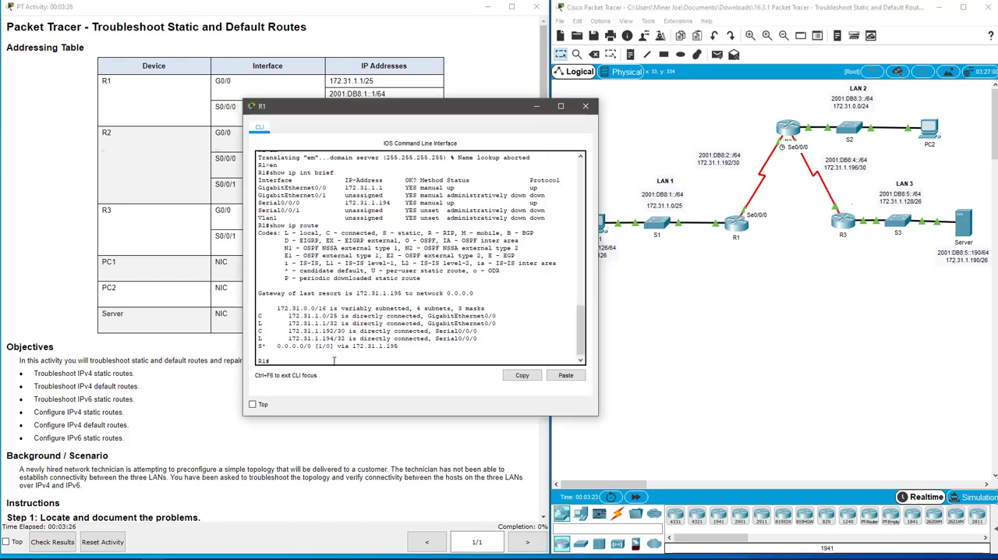
type("conf t")
key("Return")
type("no")
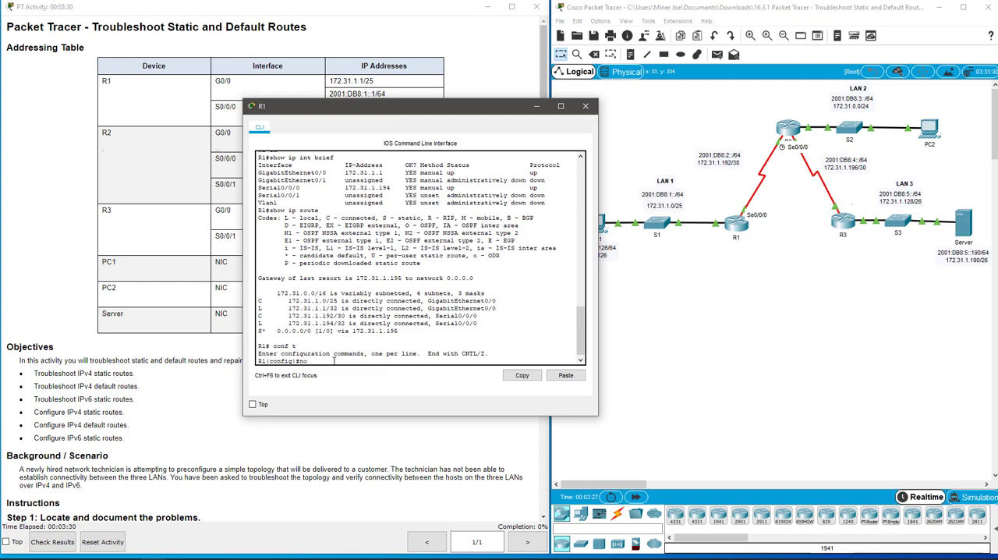
type(" ip route 0.0.0.0 0.0.0.0 172.31.1.1")
type("95")
key("Return")
Step: Add an IPv4 default route on R1, 0.0.0.0 0.0.0.0 with next hop 172.31.1.193
key("Up")
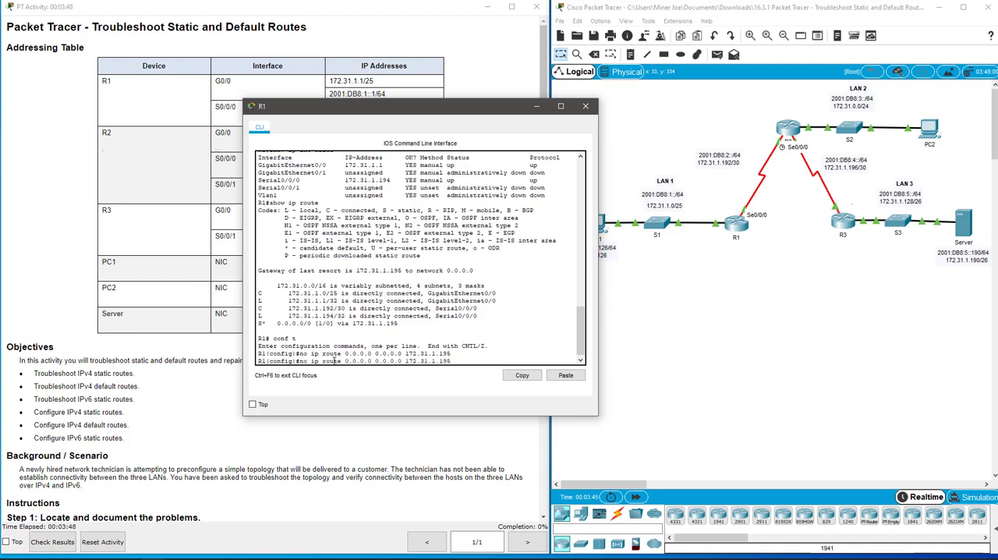
key("BackSpace")
type("3")
key("Home")
key("Delete")
key("Delete")
key("Delete")
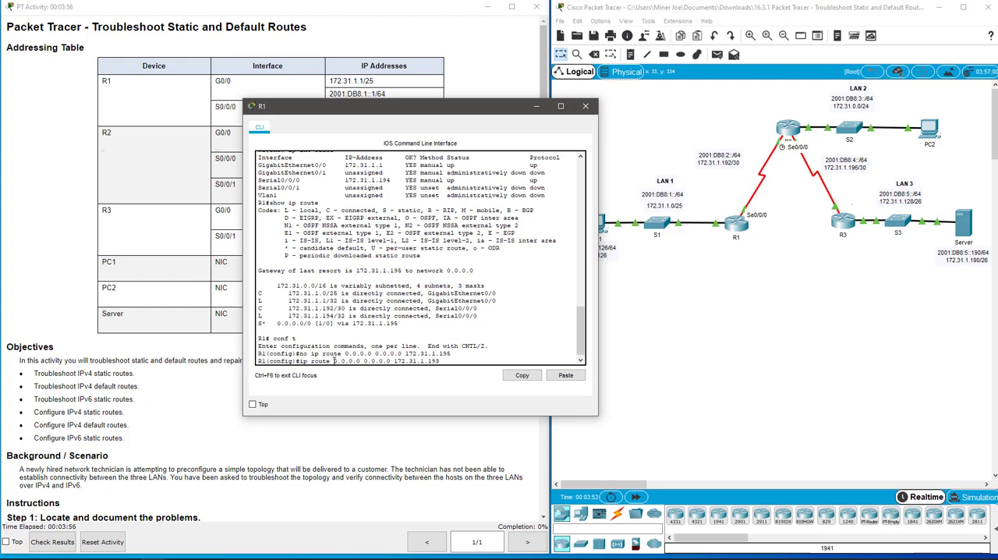
key("Return")
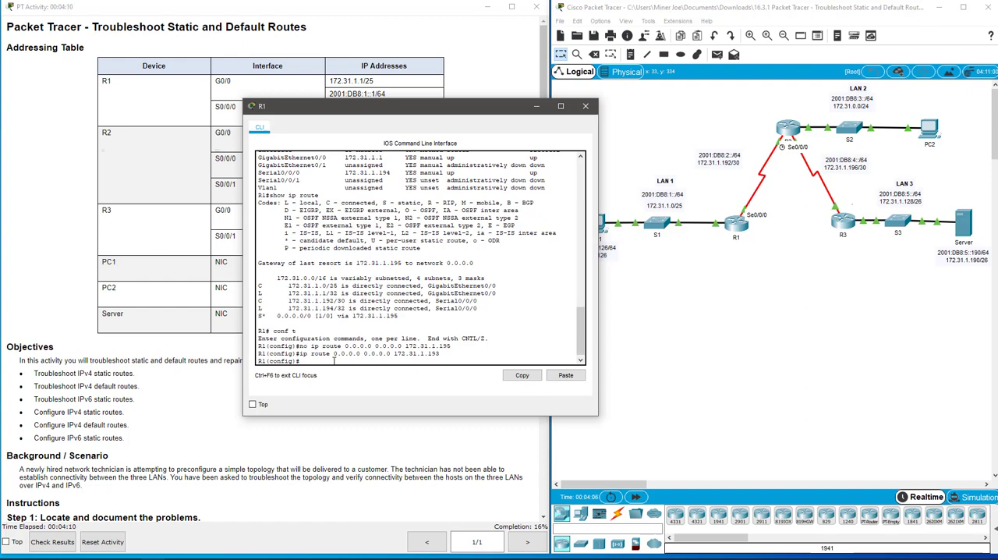
Step: Display R1's IPv6 routing table from global configuration mode
type("do show ipv6 route")
key("Return")
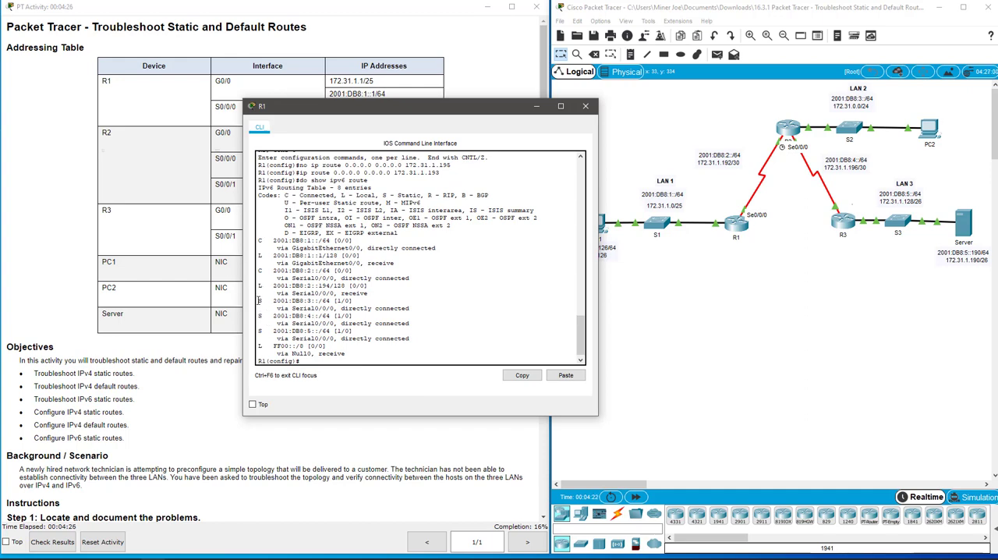
Step: Check the destination prefixes and exit interface of R1's static IPv6 routes against the networks in the topology
left_click_drag(260, 300, 416, 338)
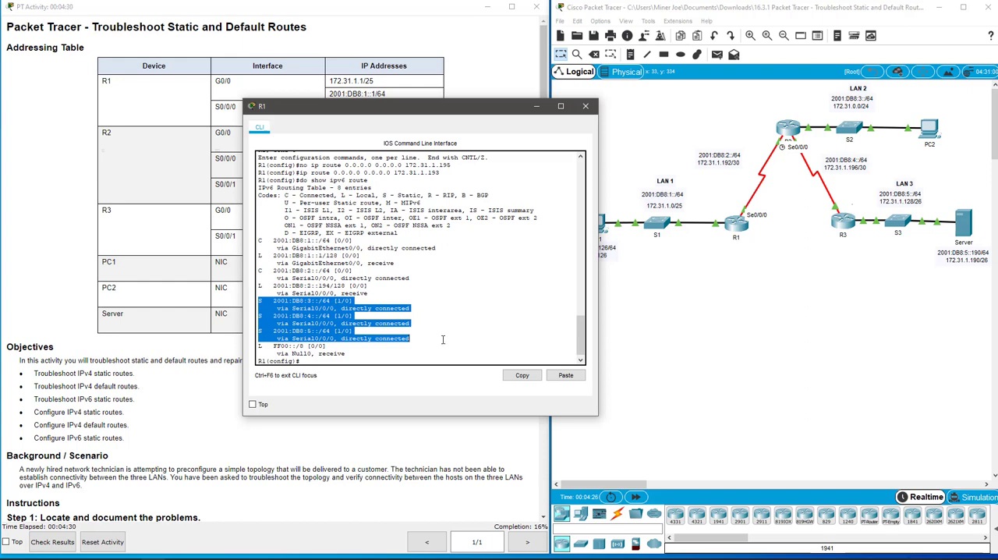
left_click(427, 301)
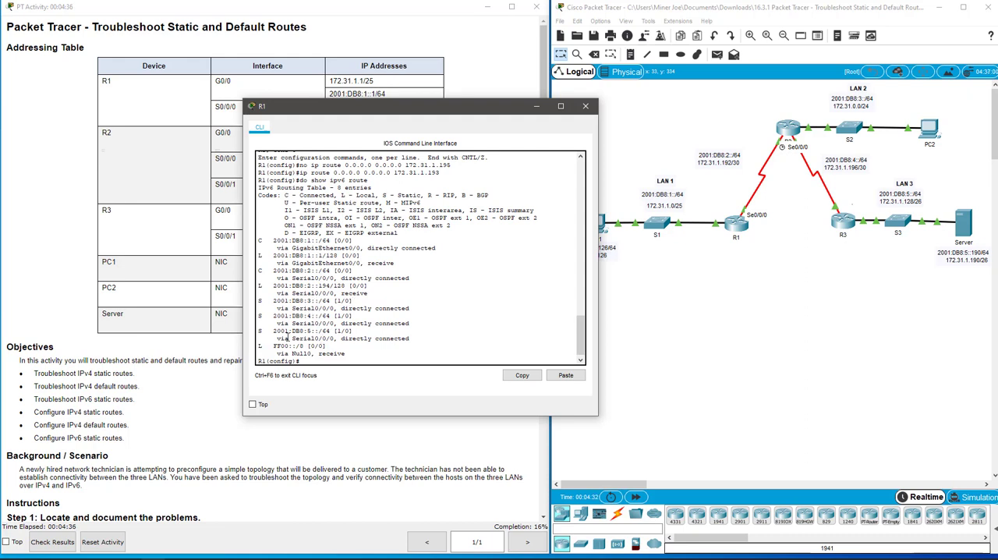
left_click_drag(292, 339, 339, 341)
left_click(334, 342)
left_click(719, 286)
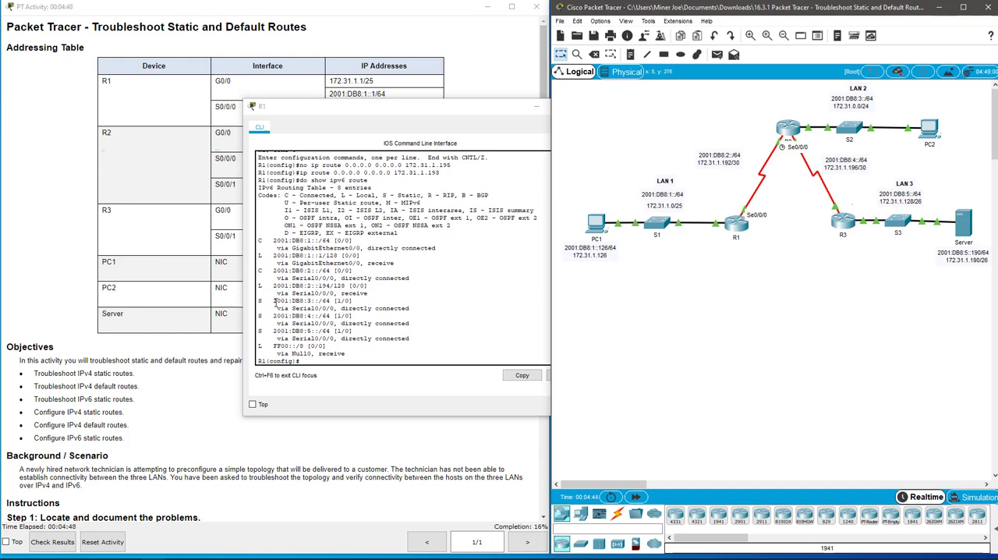
left_click_drag(274, 300, 317, 332)
left_click(324, 331)
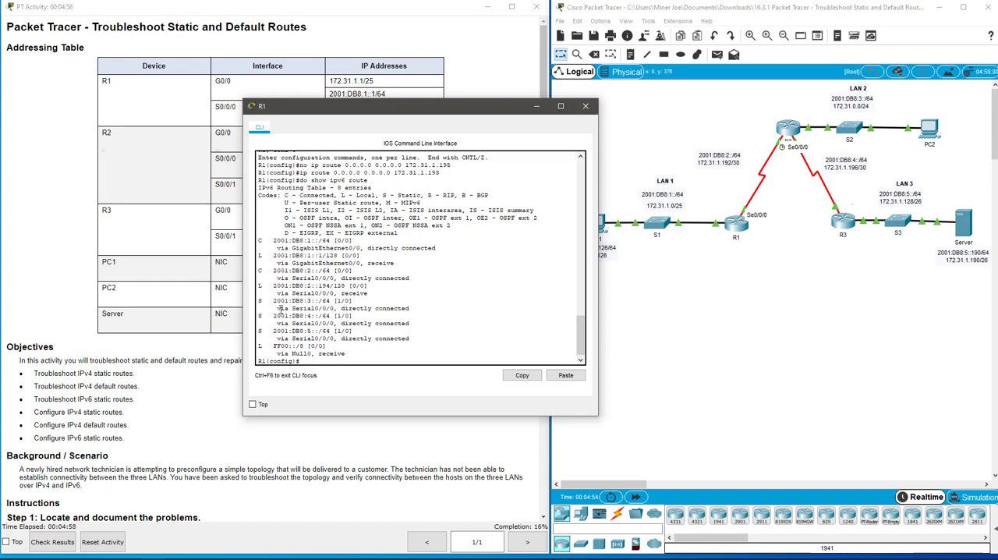
left_click_drag(276, 304, 331, 303)
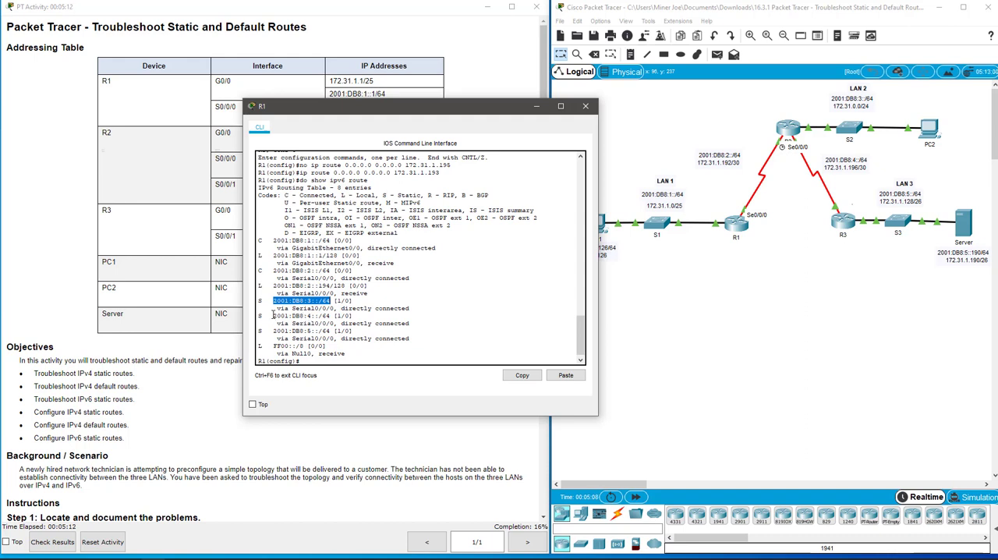
left_click_drag(273, 315, 330, 315)
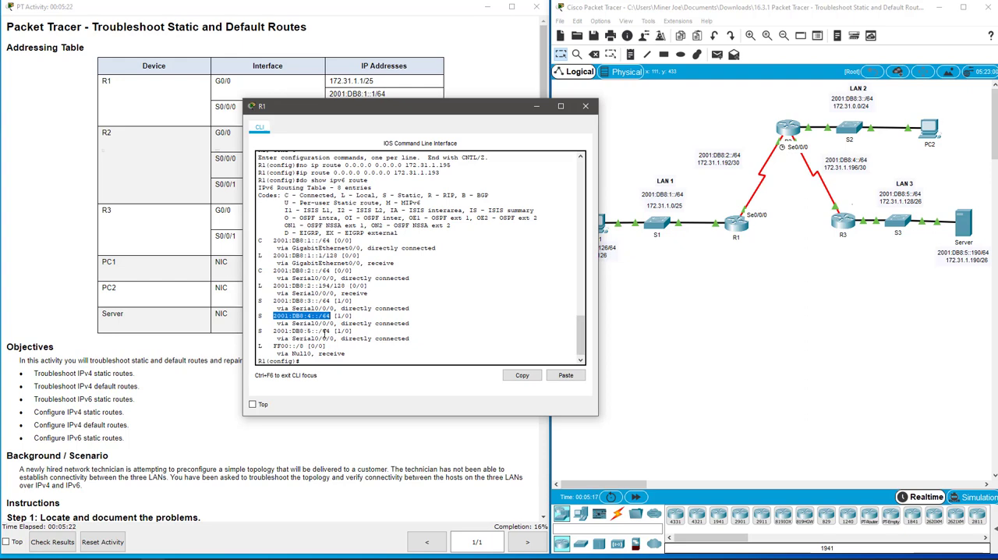
left_click_drag(274, 330, 333, 332)
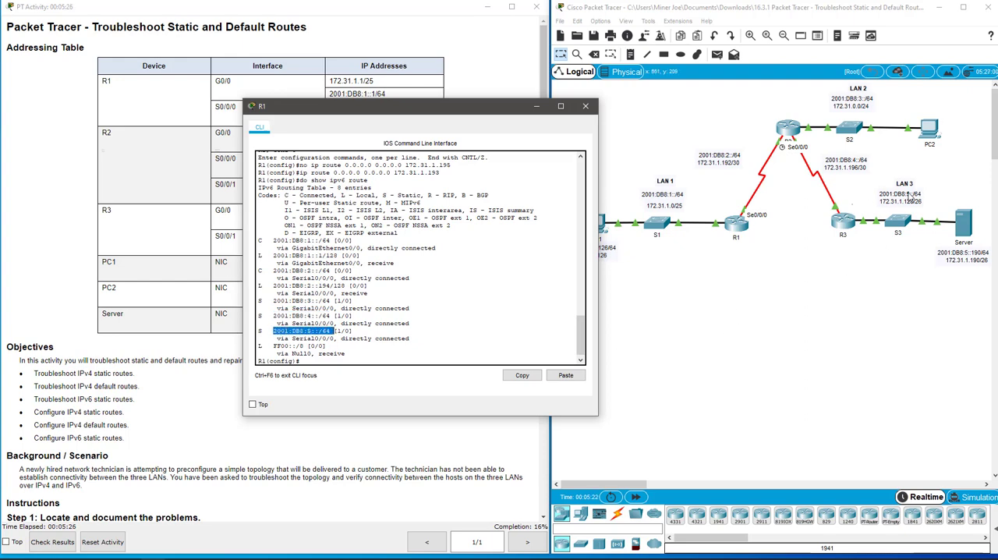
left_click(481, 350)
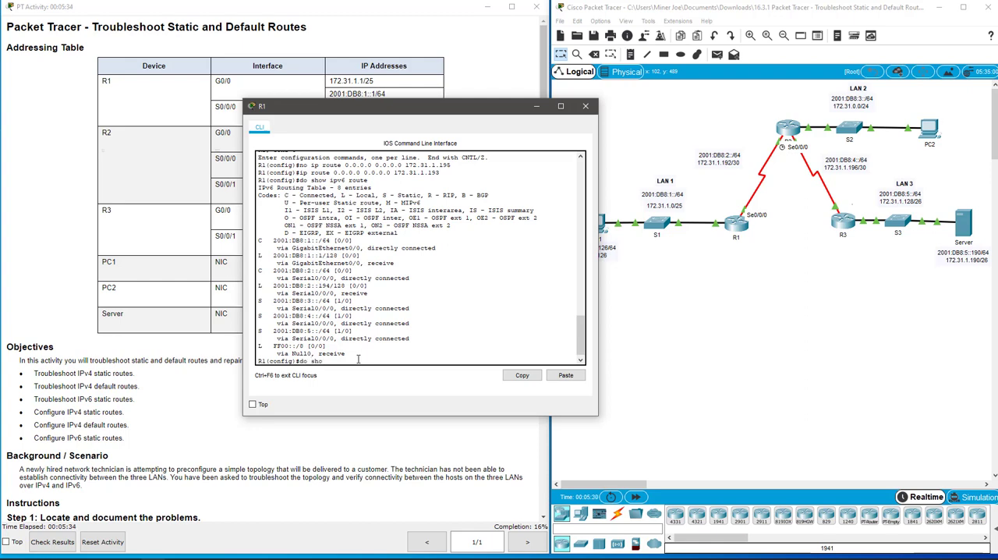
Step: Display R1's running configuration, review its ipv6 route statements, and close the router's window
type("do show run")
key("Return")
key("space")
key("space")
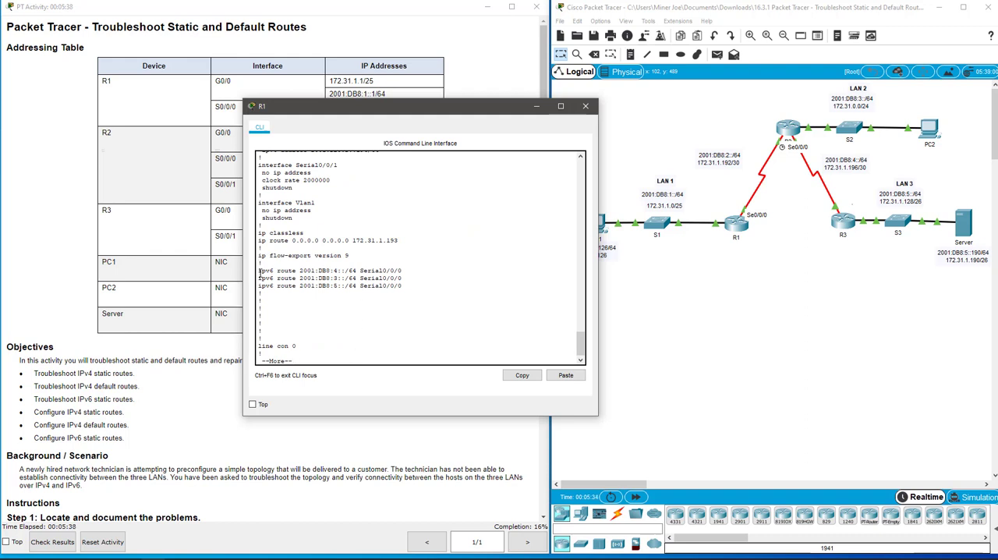
left_click_drag(265, 271, 355, 290)
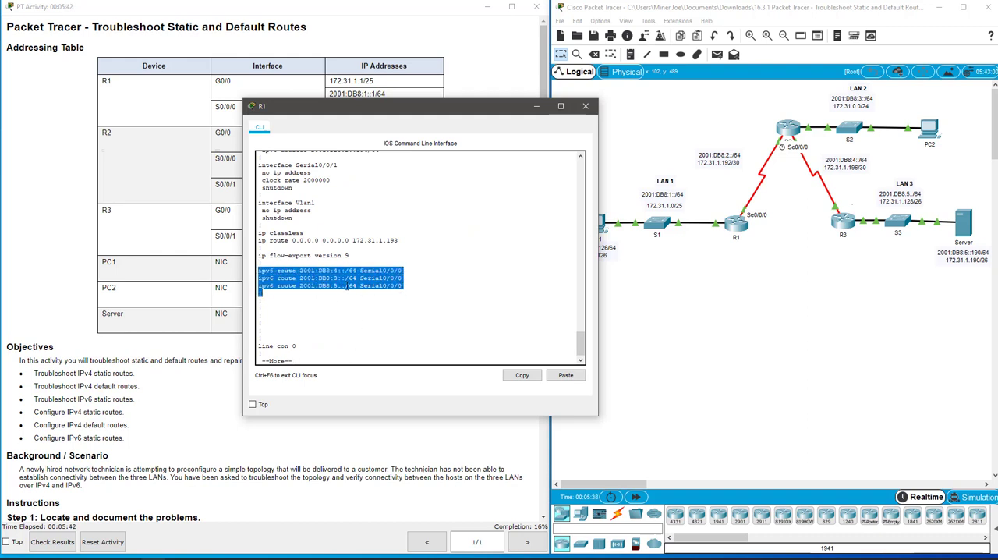
left_click(419, 288)
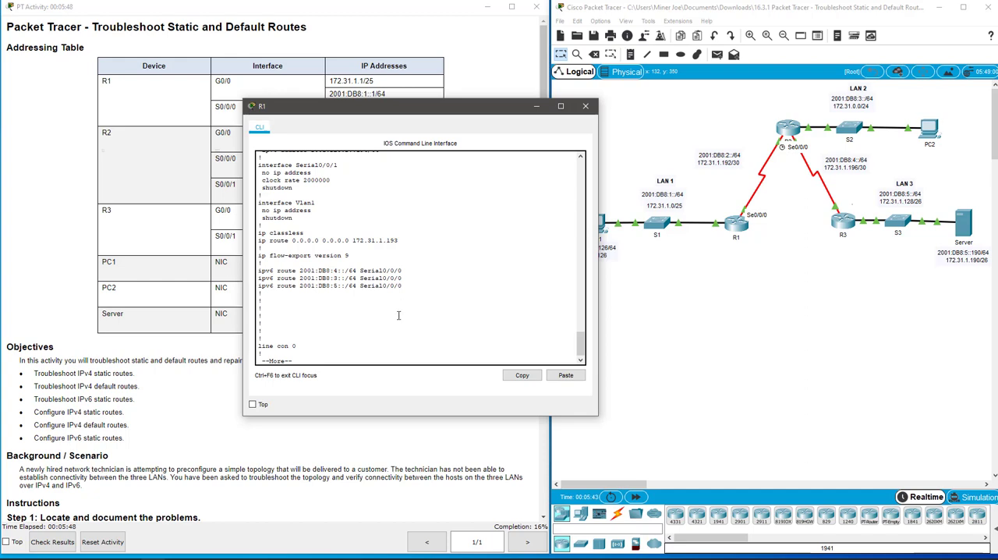
scroll(393, 318, "up", 5)
scroll(549, 238, "down", 5)
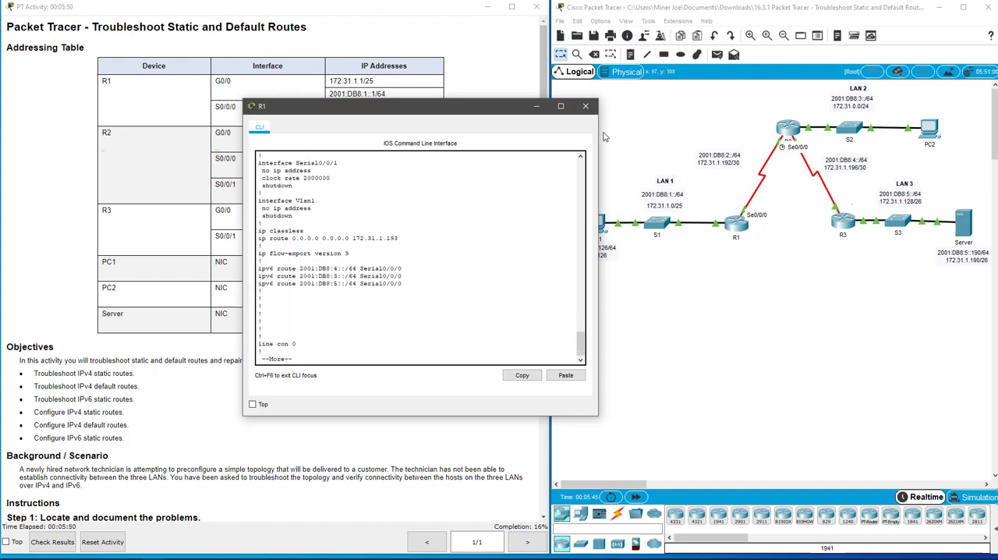
left_click(586, 105)
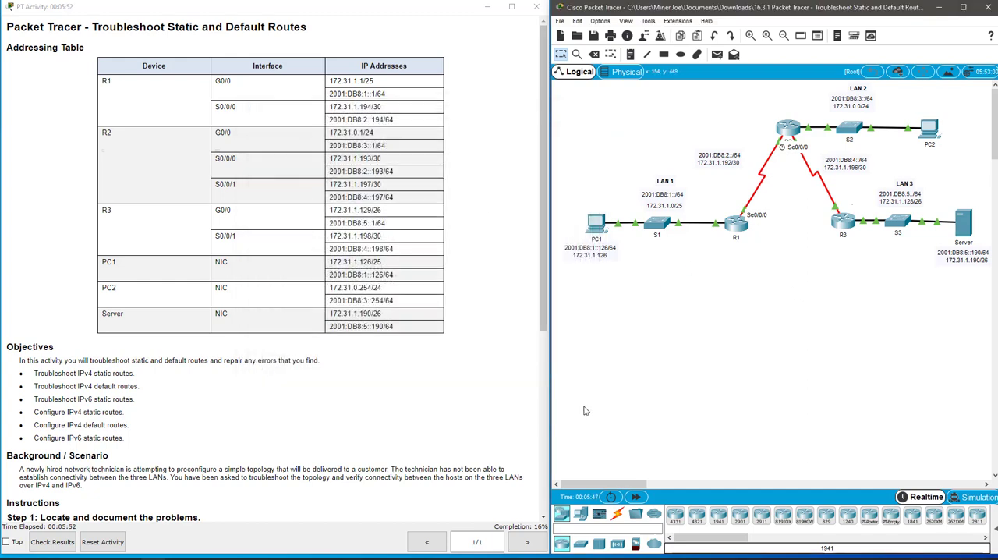
Step: Open the command line of router R2 and enter privileged EXEC mode
left_click(788, 131)
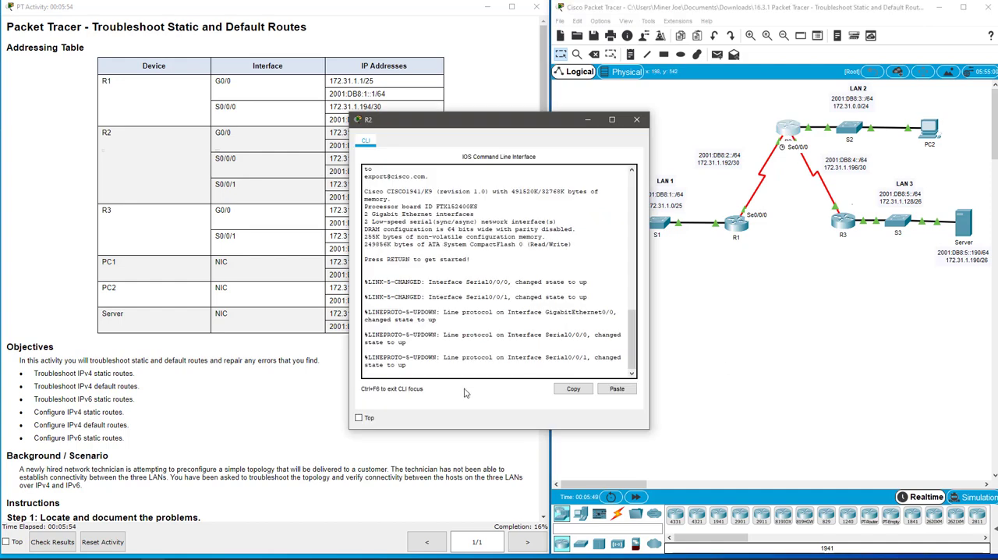
key("Return")
key("Return")
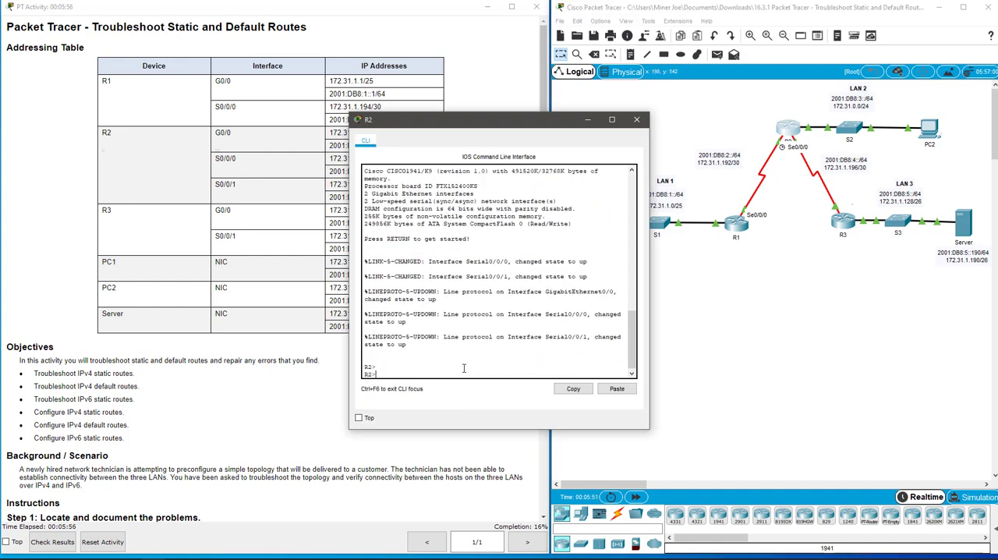
type("en")
key("Return")
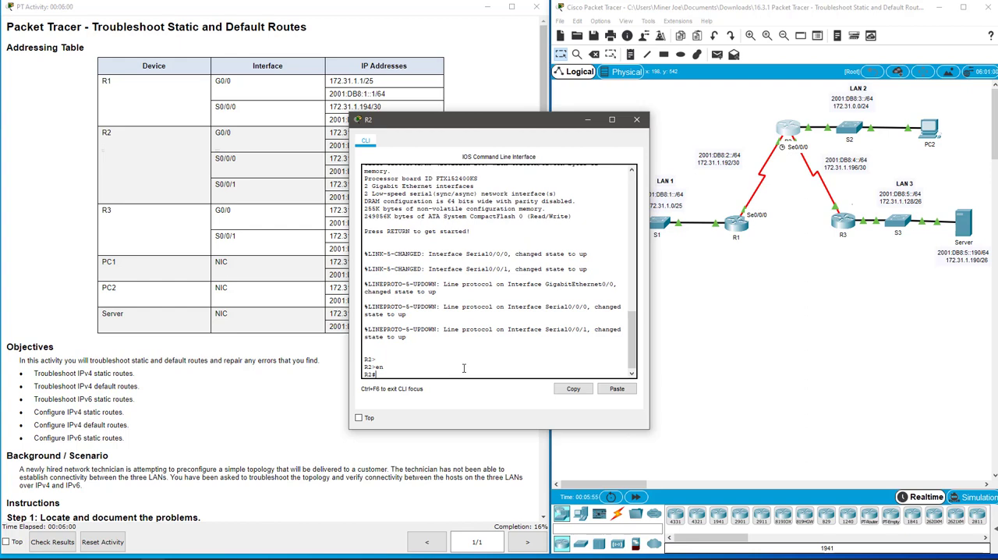
Step: Display R2's IPv4 routing table and compare the next hops of its two static routes with the topology
type("show ip rotuete")
key("Return")
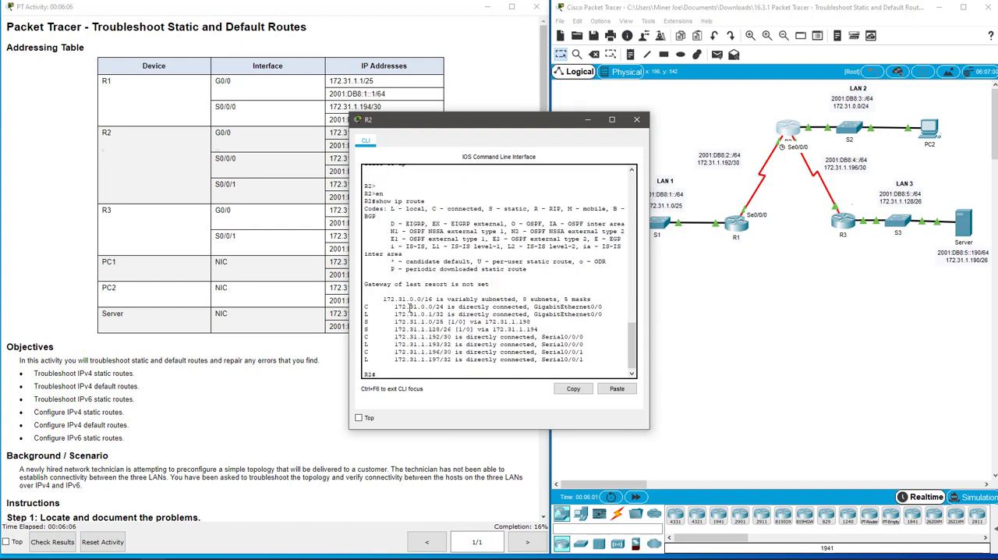
left_click_drag(366, 322, 554, 328)
left_click_drag(526, 119, 397, 105)
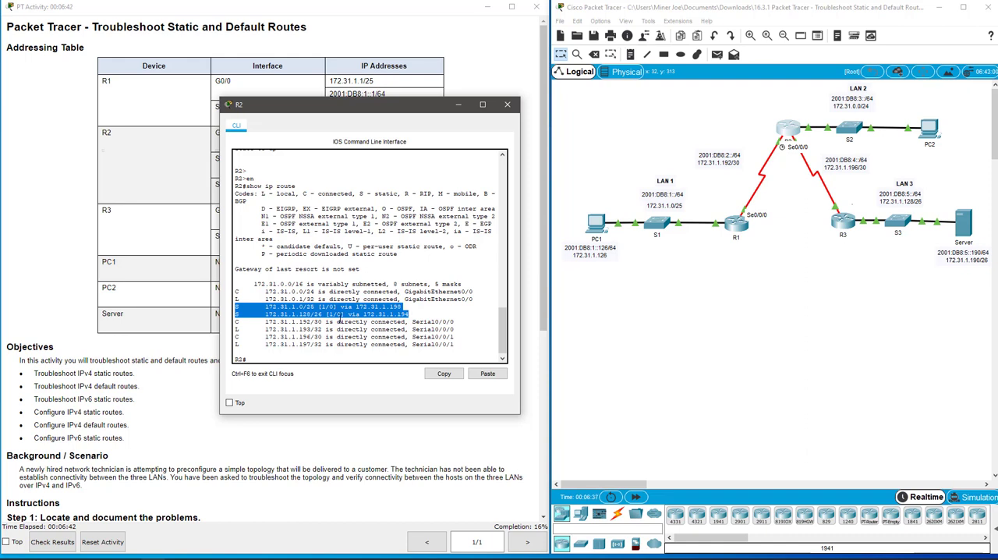
Step: Compare the destination prefixes and next-hop addresses of R2's two static IPv4 routes with the R1 and R3 links in the topology
left_click_drag(266, 314, 322, 313)
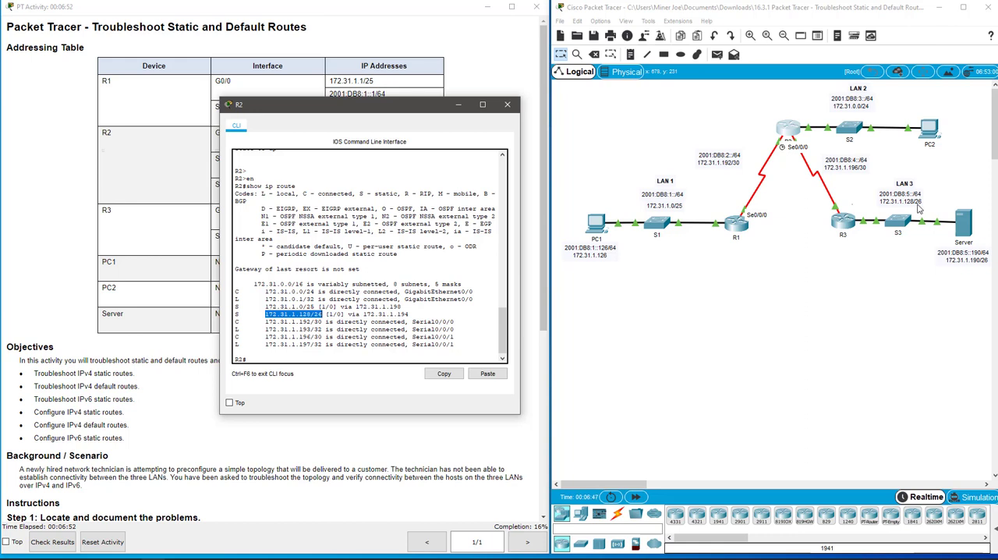
left_click(449, 314)
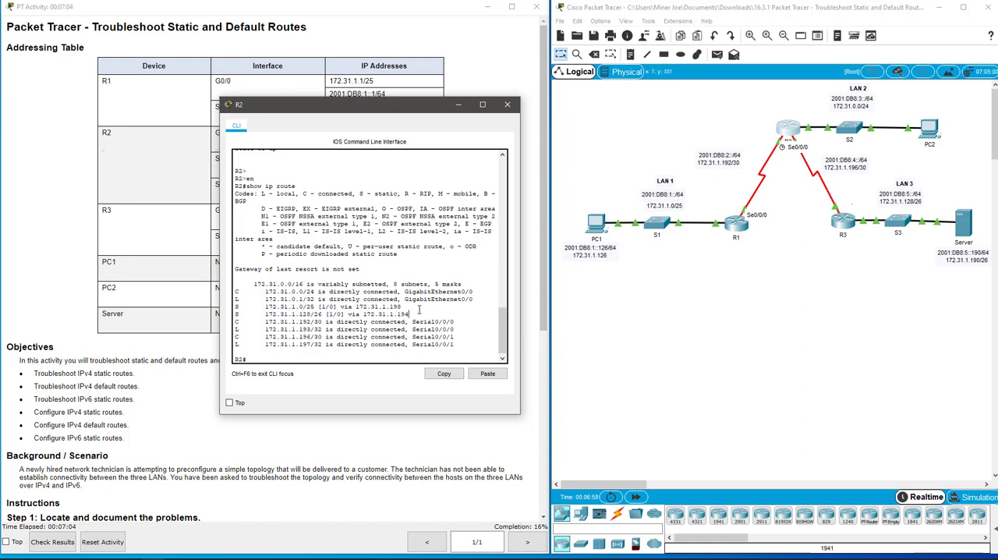
left_click_drag(355, 306, 405, 313)
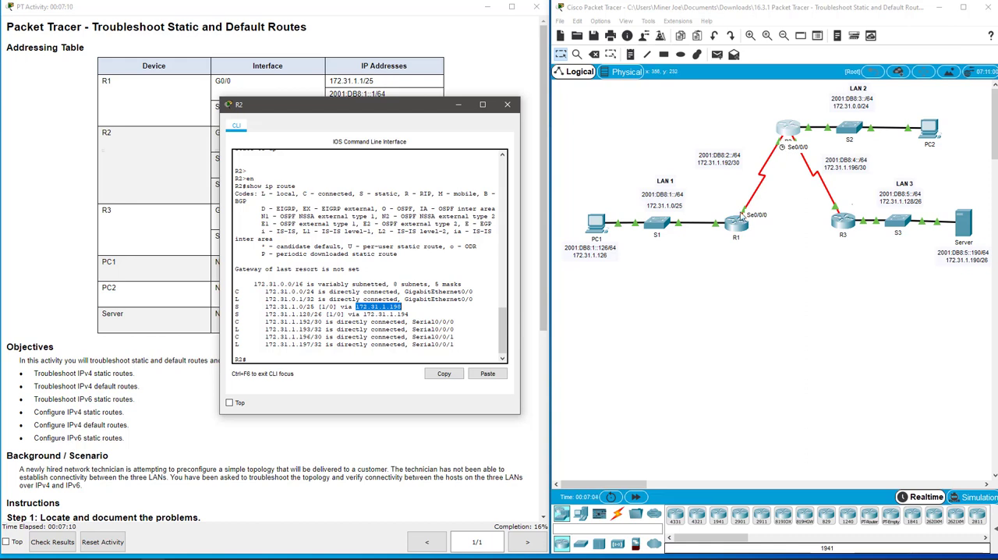
left_click(697, 165)
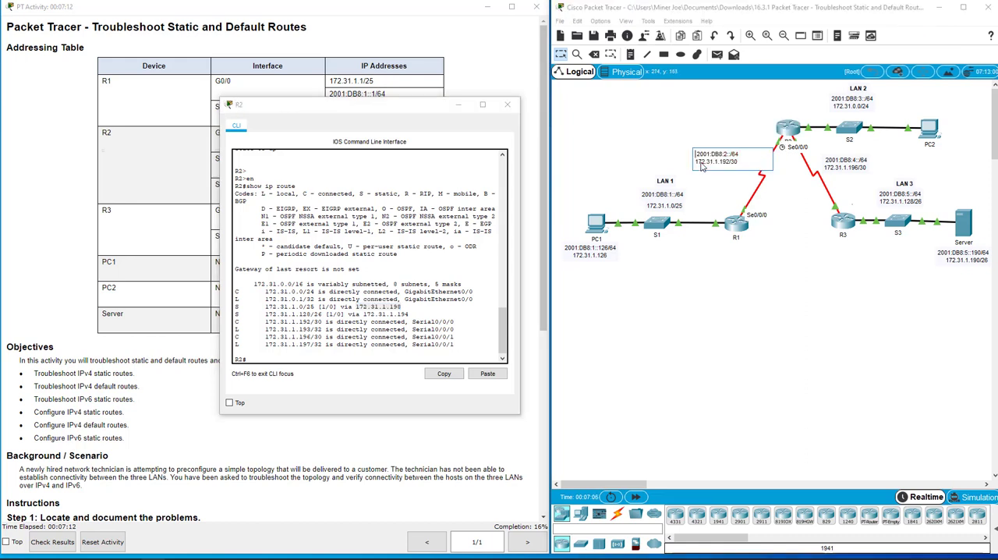
left_click_drag(696, 161, 749, 162)
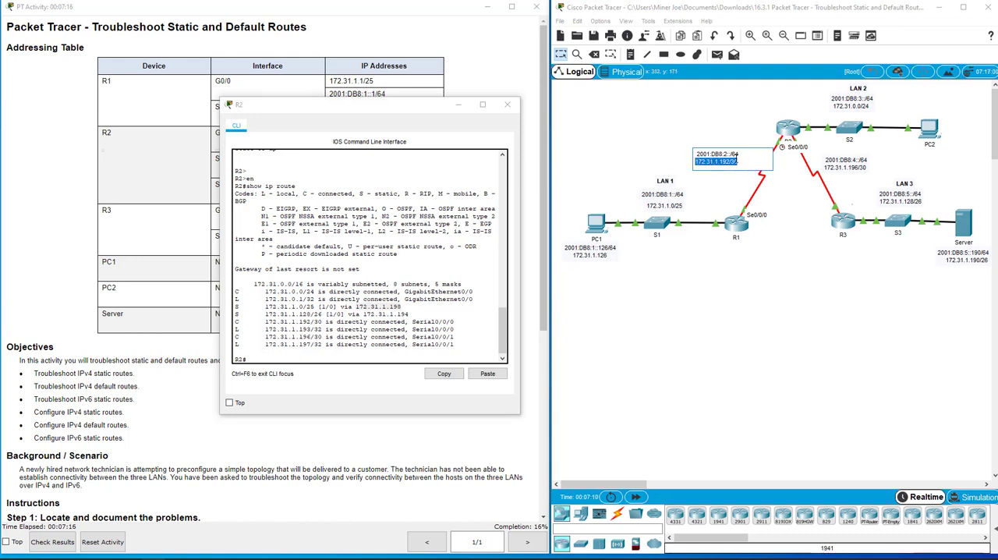
left_click(730, 193)
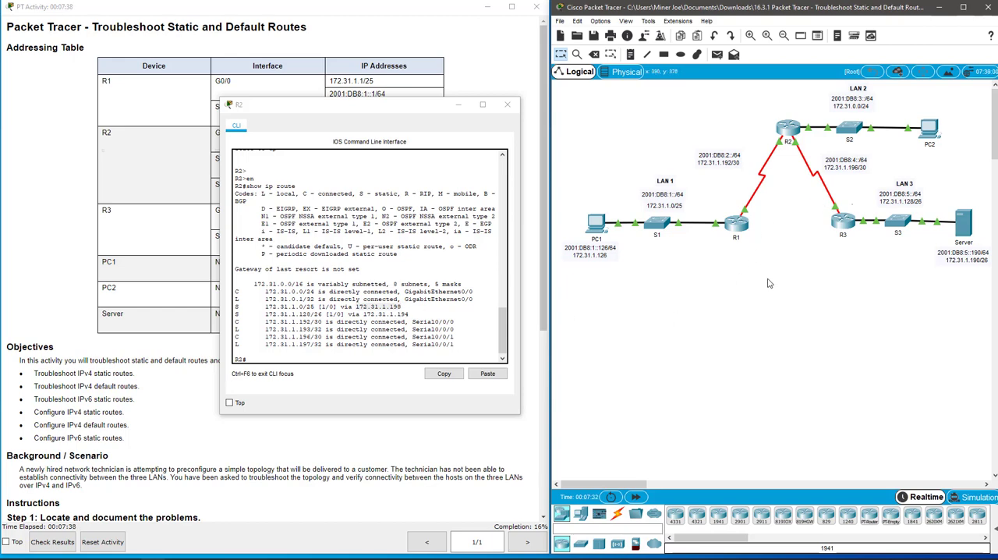
mouse_move(746, 222)
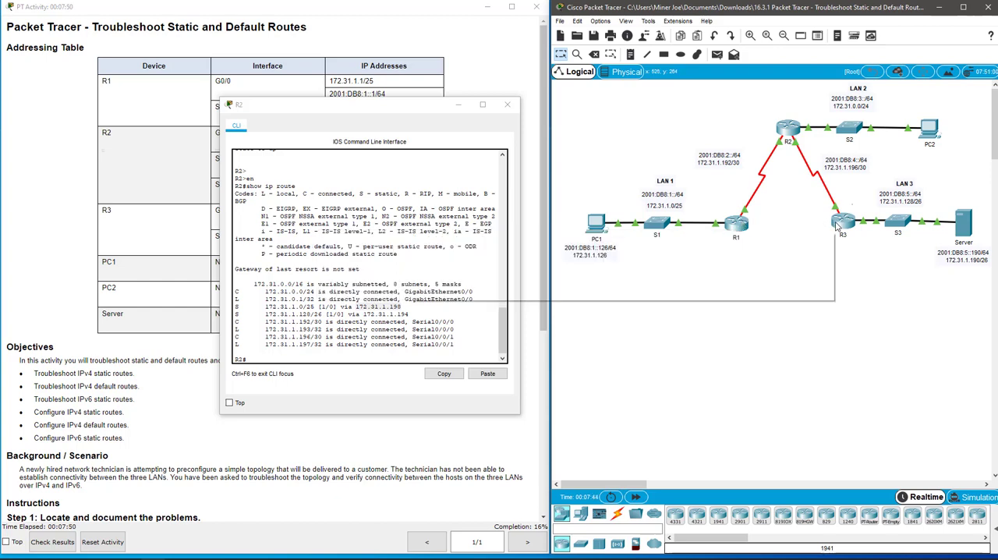
mouse_move(840, 226)
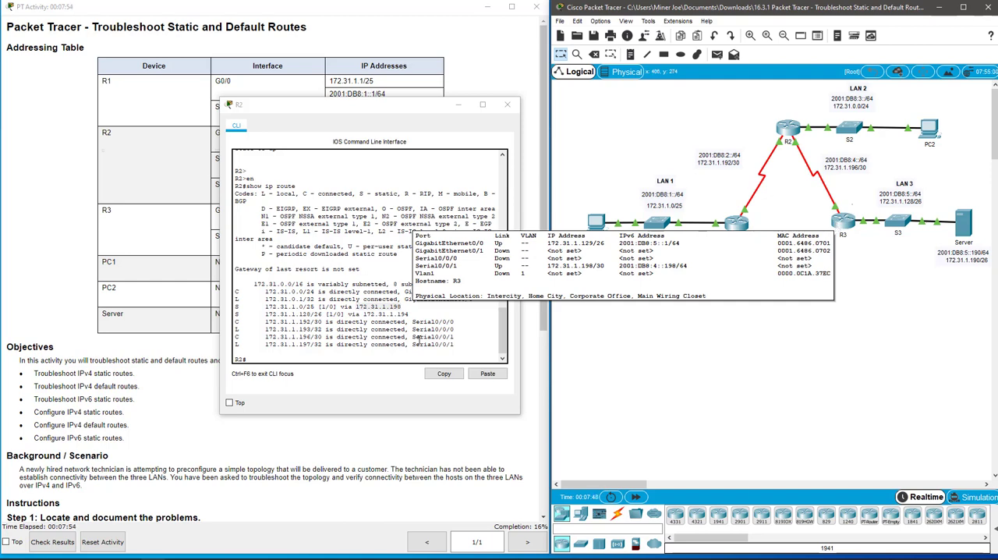
Step: Enter global configuration mode on router R2
left_click(406, 312)
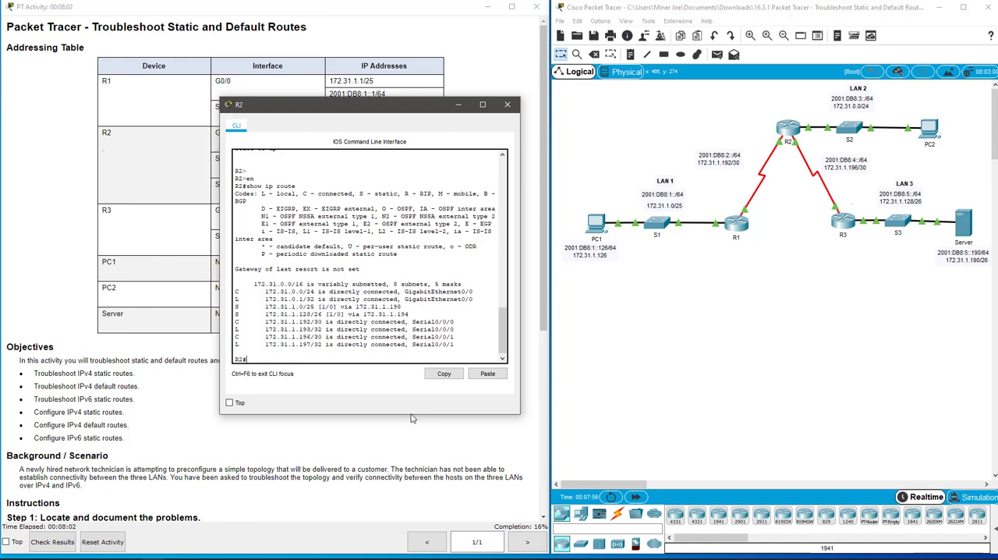
type("confi t")
key("Return")
Step: Try to remove R2's static route to 172.31.1.0 255.255.255.128 with next hop 172.31.1.194
type("no ip")
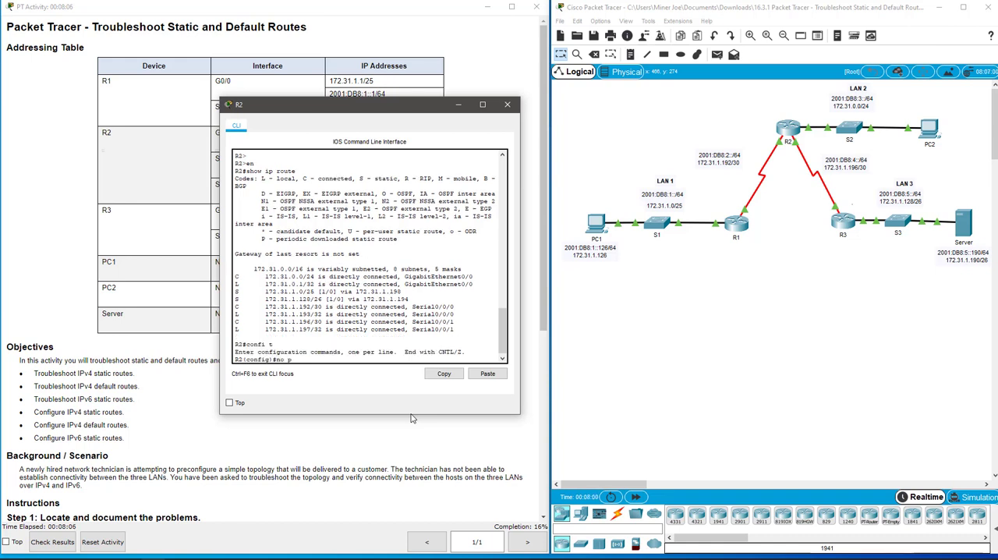
key("BackSpace")
type("ip route 172.31")
key("BackSpace")
type(".1.0 255.255.255.128 172.31.1.194")
key("Return")
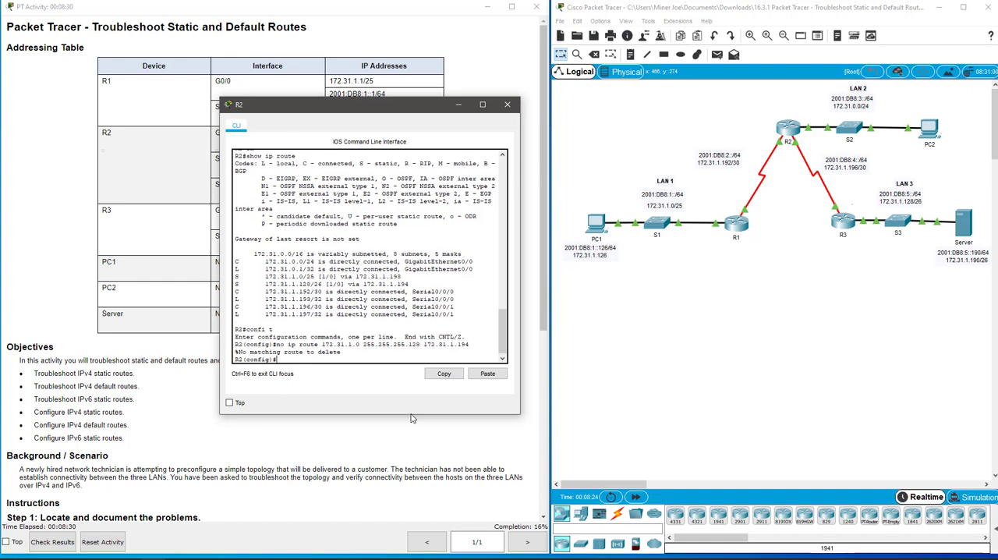
Step: Remove R2's static route to 172.31.1.0 255.255.255.128 with next hop 172.31.1.198
key("Up")
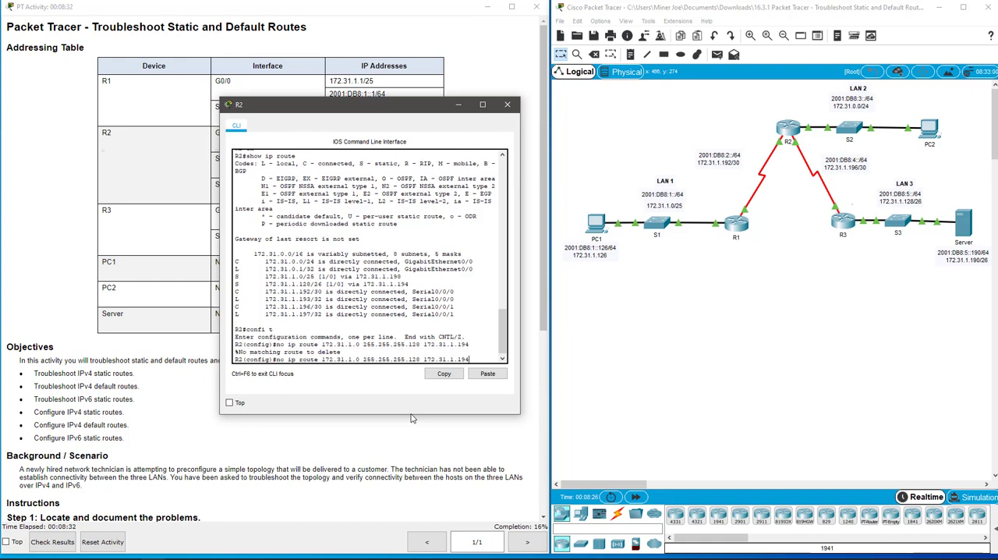
key("BackSpace")
key("Return")
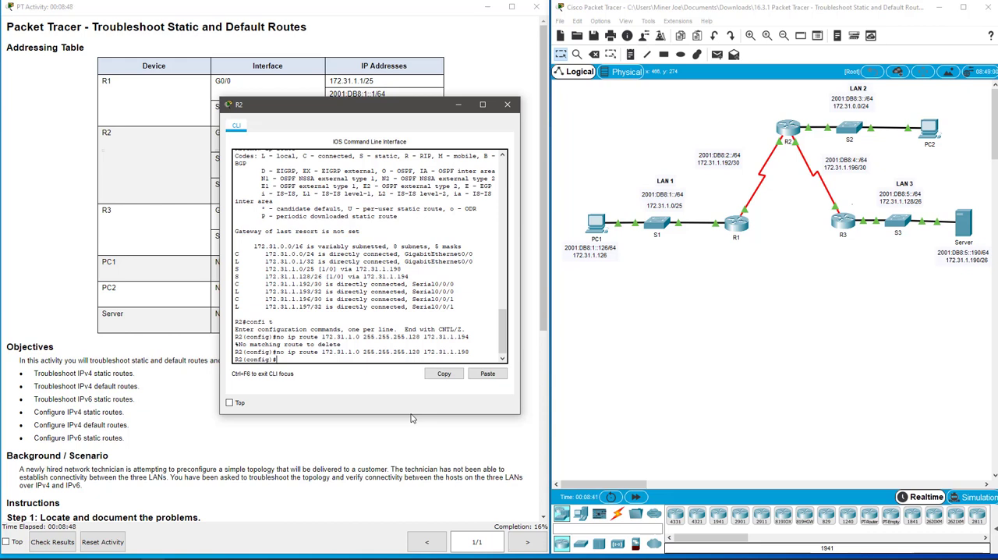
Step: Add a static route on R2 to 172.31.1.0 255.255.255.128 with next hop 172.31.1.194
key("Up")
key("BackSpace")
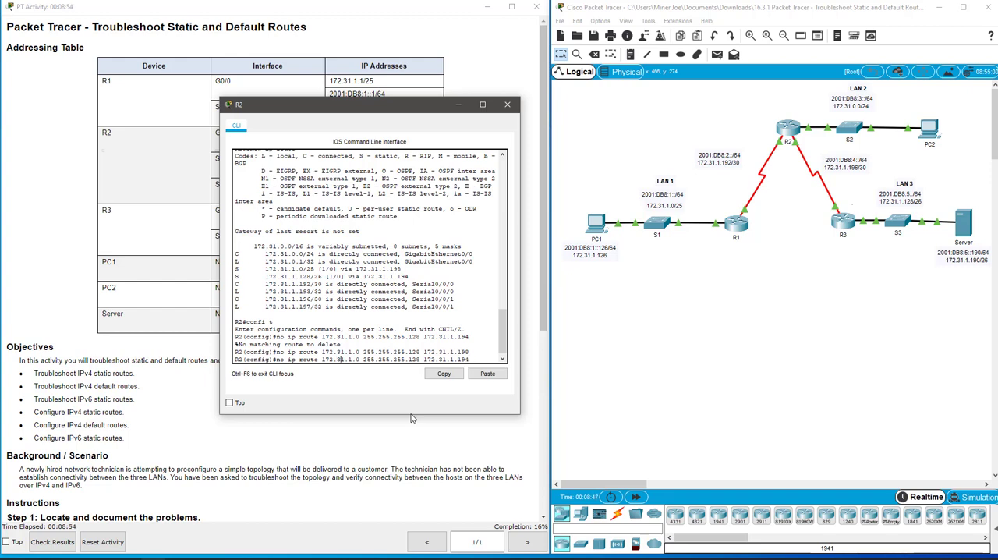
key("BackSpace")
key("BackSpace")
key("BackSpace")
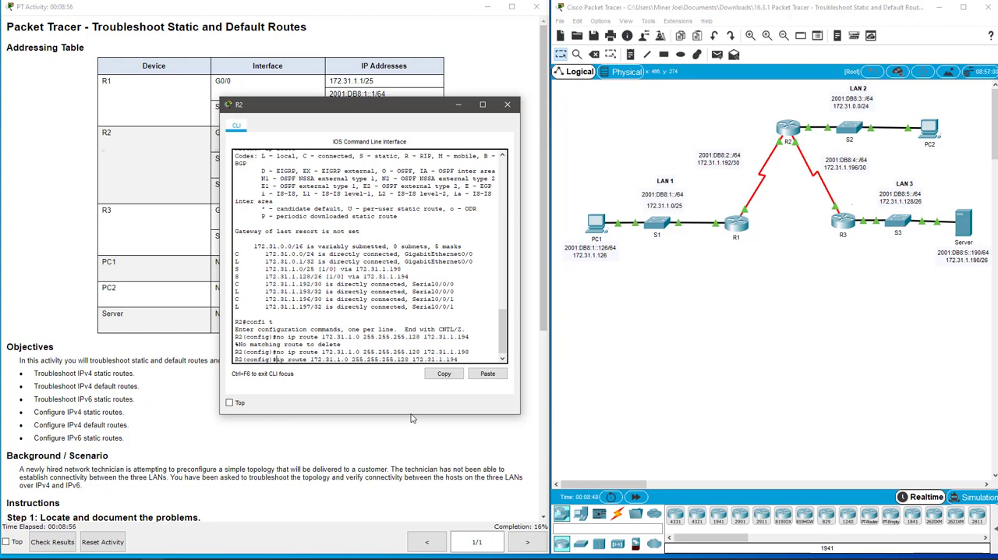
key("Return")
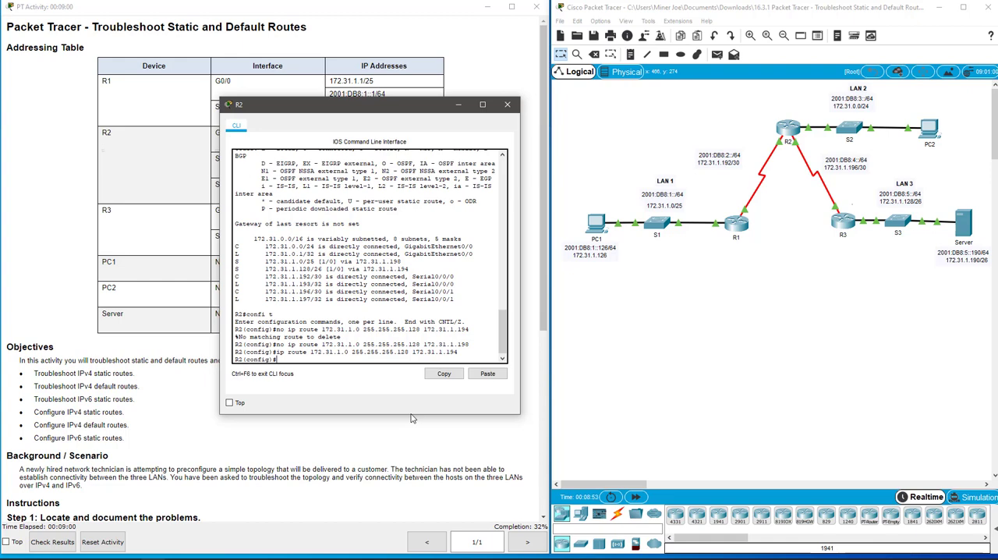
Step: Remove R2's static route to 172.31.1.128 255.255.255.192 with next hop 172.31.1.194
type("no ip route 172.31.1.128 255")
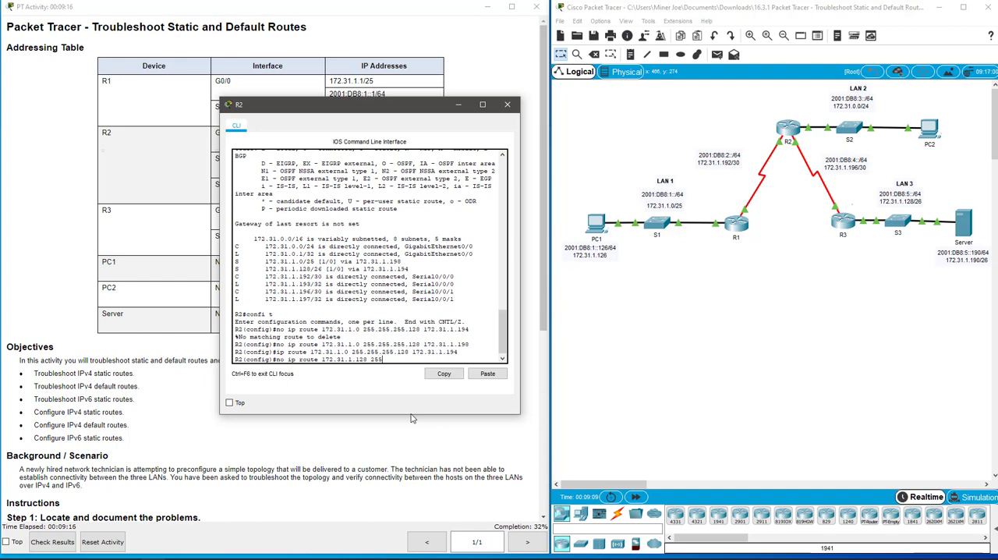
type(".255.255.192")
type("172.31.1.194")
key("Return")
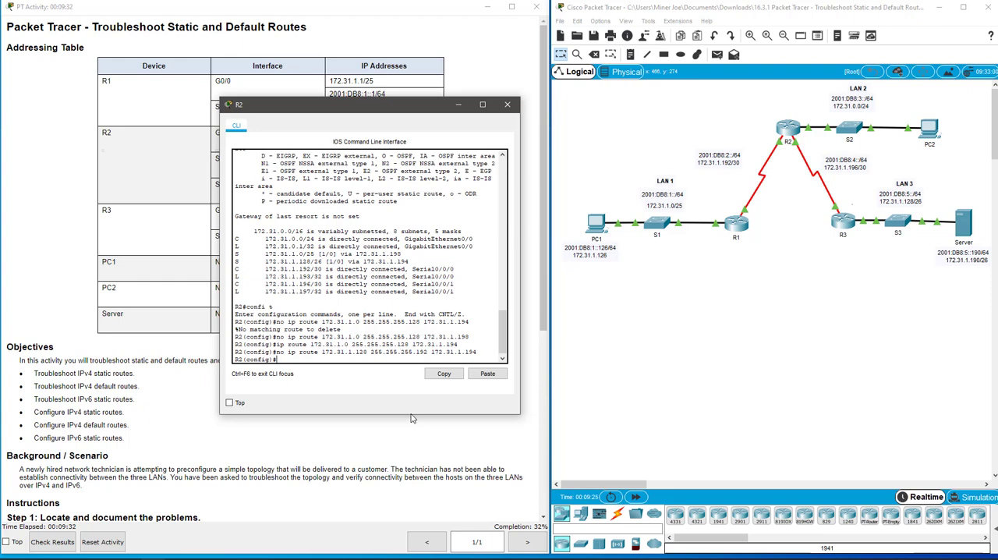
Step: Add a static route on R2 to 172.31.1.128 255.255.255.192 with next hop 172.31.1.198
key("Up")
type("8")
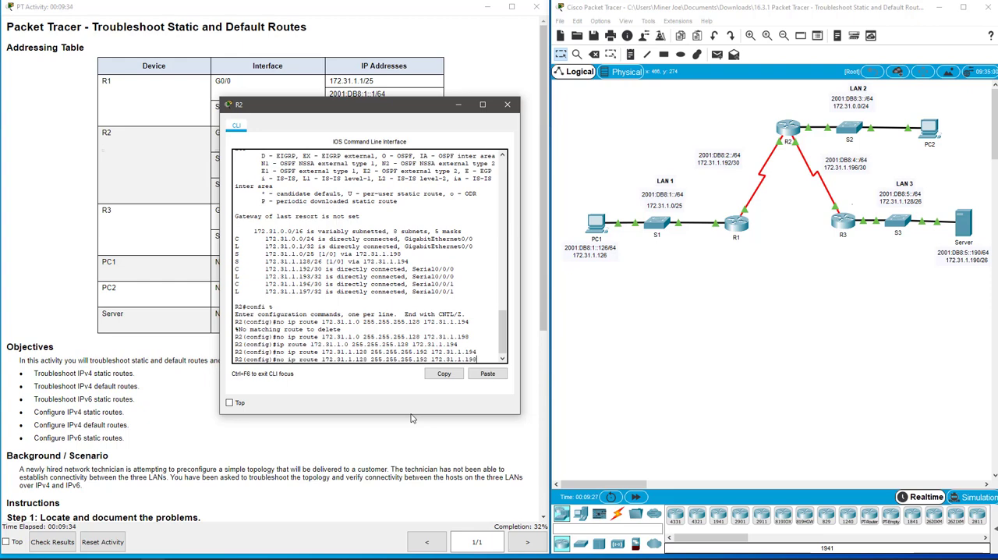
key("Left")
key("Left")
key("Left")
key("Left")
key("Left")
key("Left")
key("Left")
key("Left")
key("Left")
key("Left")
key("Left")
key("Left")
key("Left")
key("Left")
key("Left")
key("Left")
key("Home")
key("Delete")
key("Delete")
key("Delete")
key("Return")
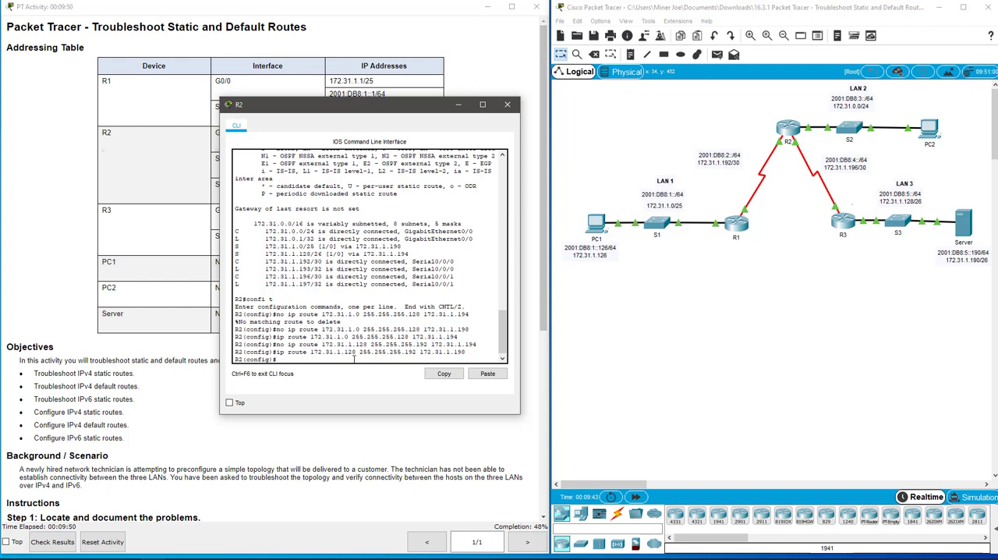
Step: Display R2's complete IPv6 routing table from configuration mode with do show ipv6 route
type("show ip")
type("v6t")
type(" route")
key("Home")
type("do")
key("Return")
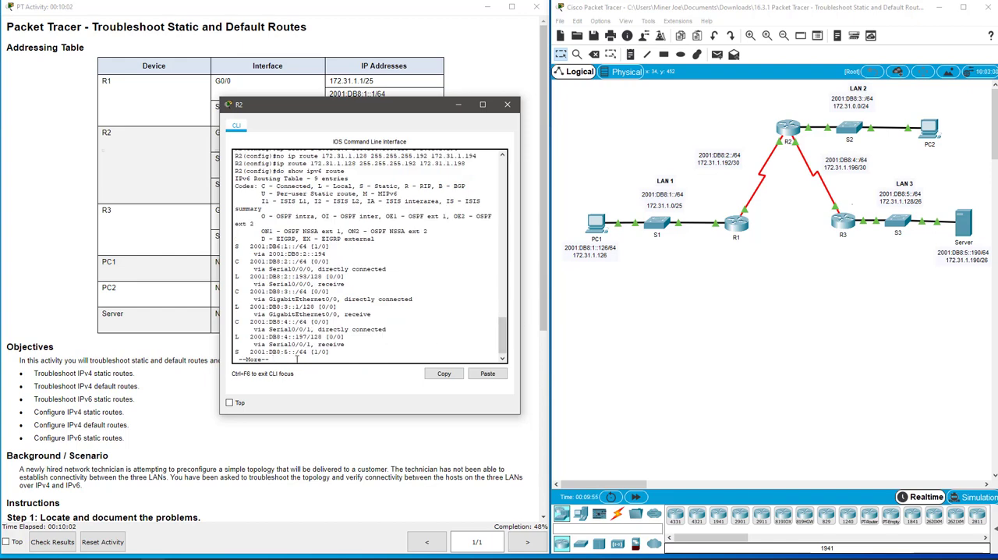
key("Return")
key("Return")
key("Return")
key("Return")
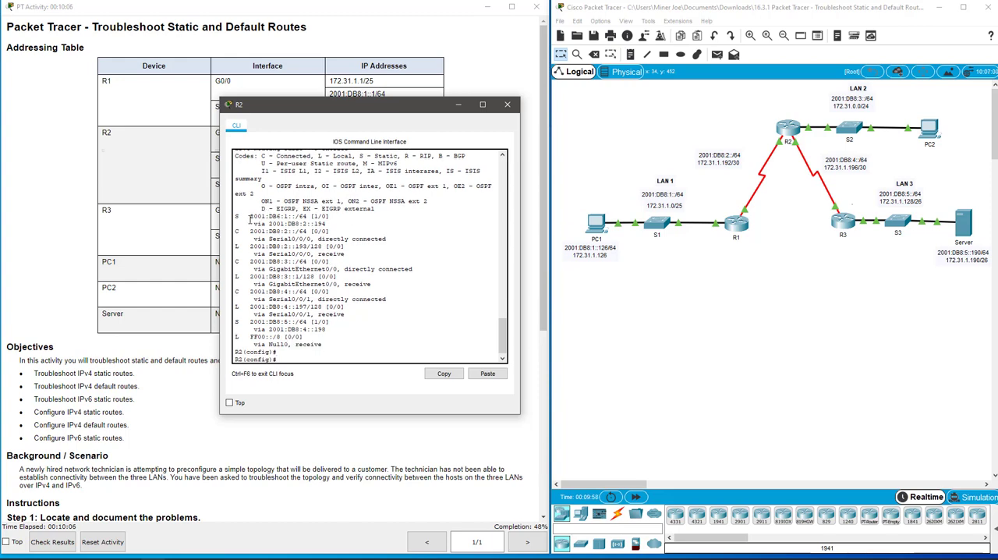
Step: Widen R2's window and compare the prefixes and next hops of its two static IPv6 routes with the topology
left_click_drag(219, 219, 192, 218)
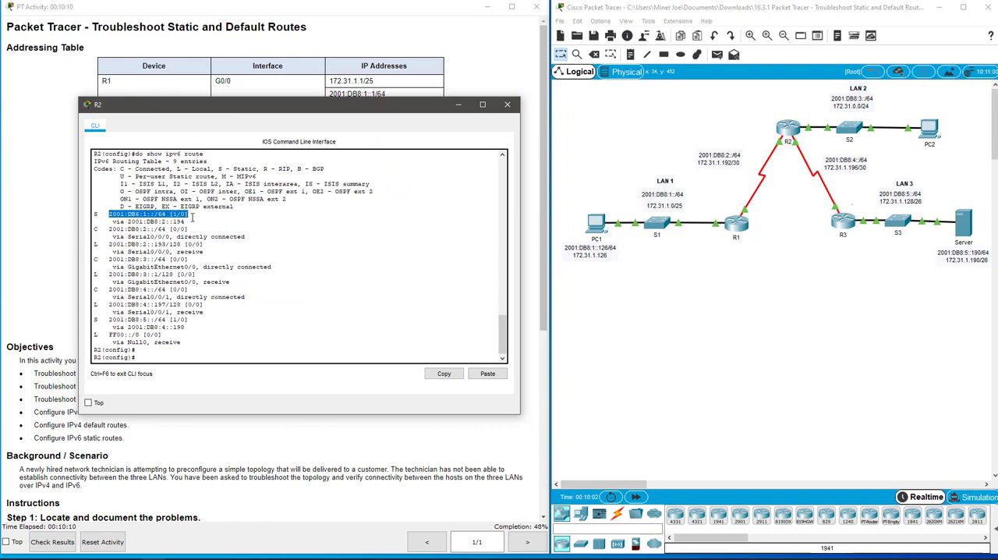
left_click(125, 220)
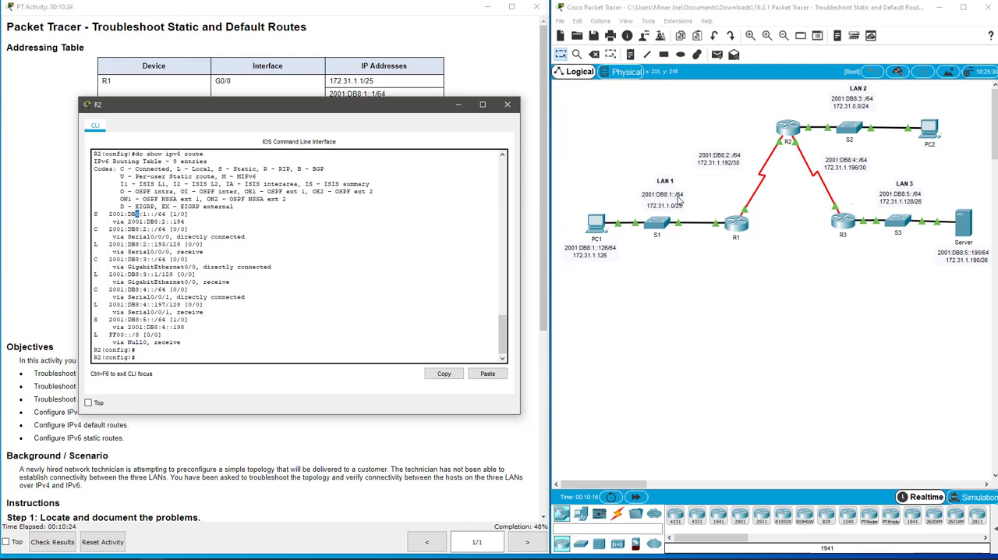
left_click(191, 227)
left_click_drag(108, 319, 196, 321)
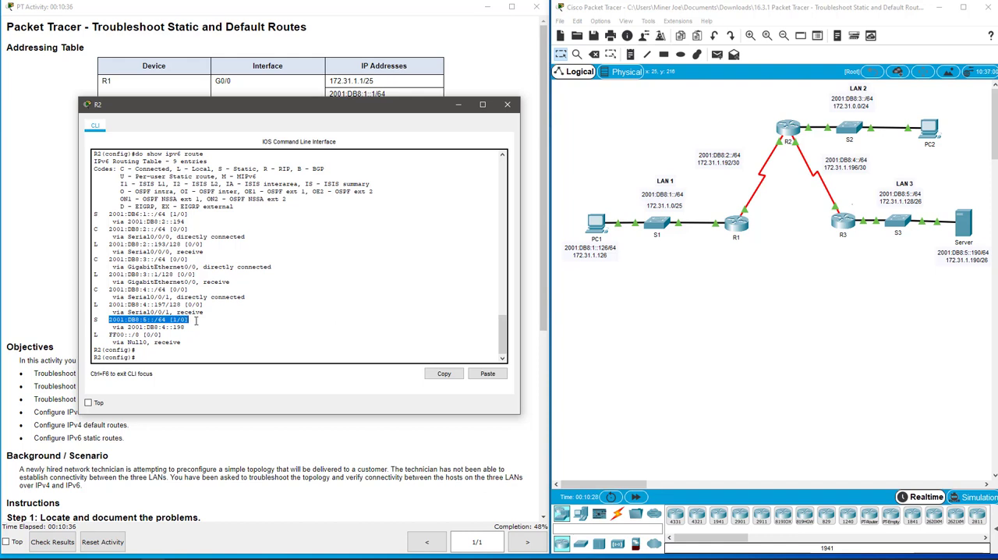
left_click(184, 333)
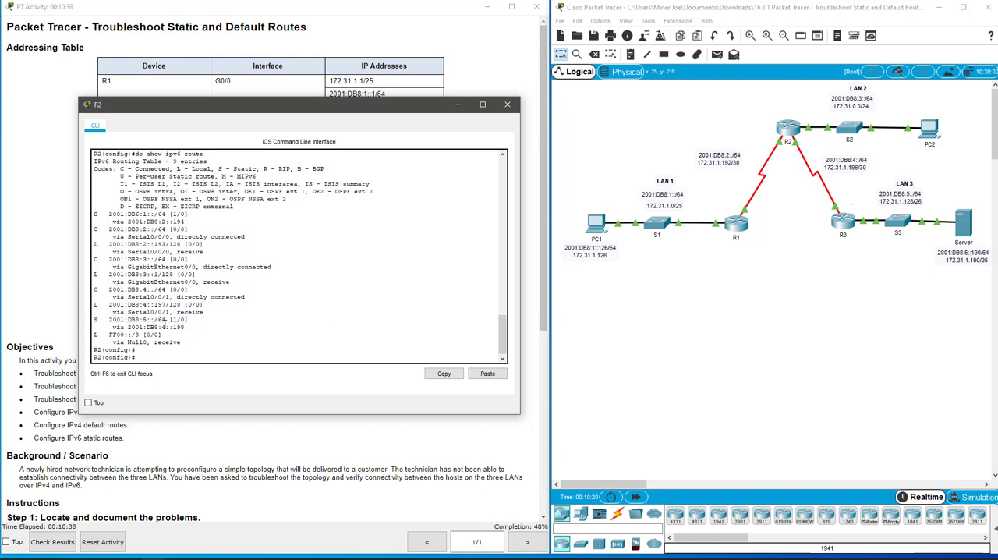
left_click_drag(127, 327, 185, 327)
Step: Open the command line of router R3 and enter privileged EXEC mode
left_click(847, 226)
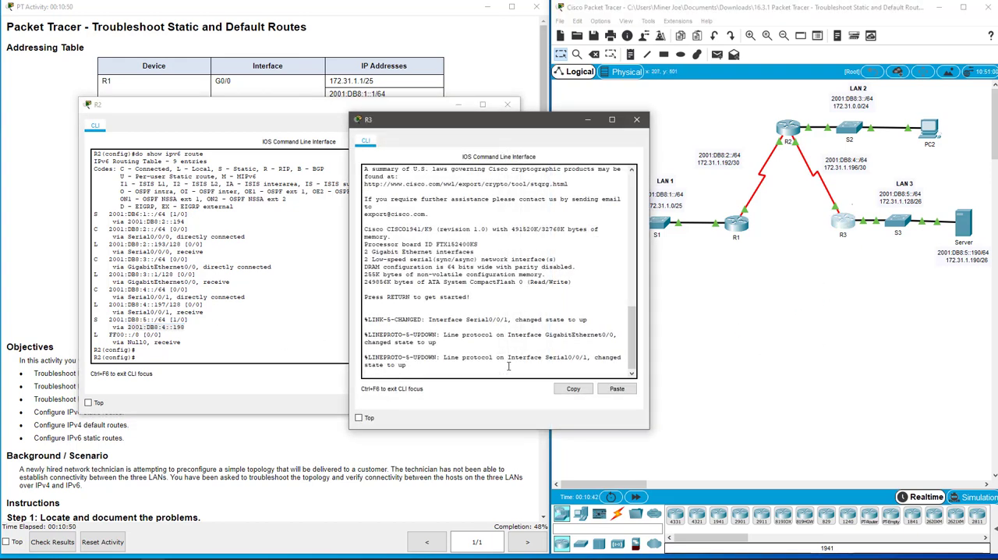
key("Return")
key("Return")
key("Return")
type("en")
Step: Display R3's IPv6 interface summary with show ipv6 int brief, check the Serial0/0/1 address, and close the router's window
key("Return")
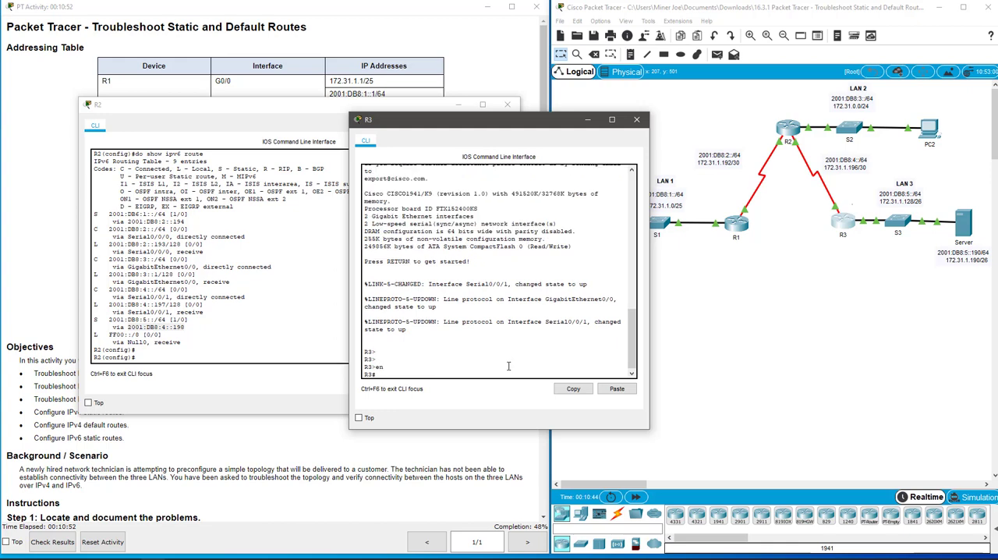
type("sow")
key("BackSpace")
key("BackSpace")
key("BackSpace")
type("how ipv6 int brief")
key("Return")
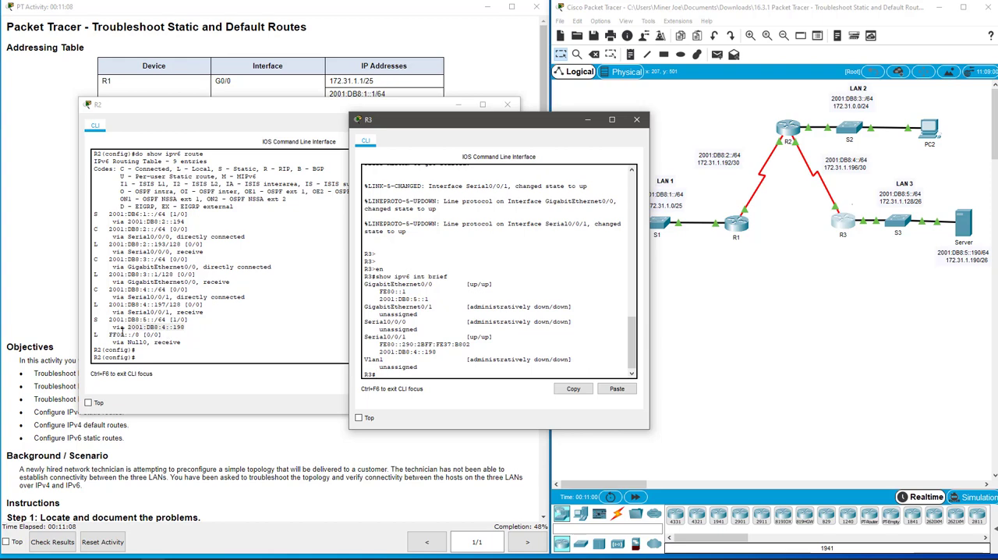
left_click(637, 120)
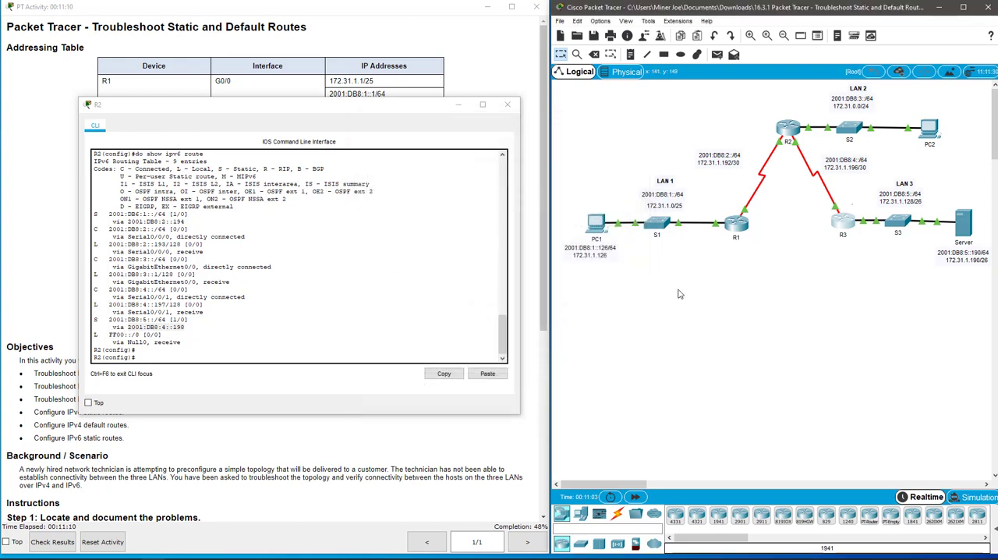
Step: Check the IPv6 address of R1's Serial0/0/0 in its running configuration against R2's static route next hop, and return to R2
left_click(737, 225)
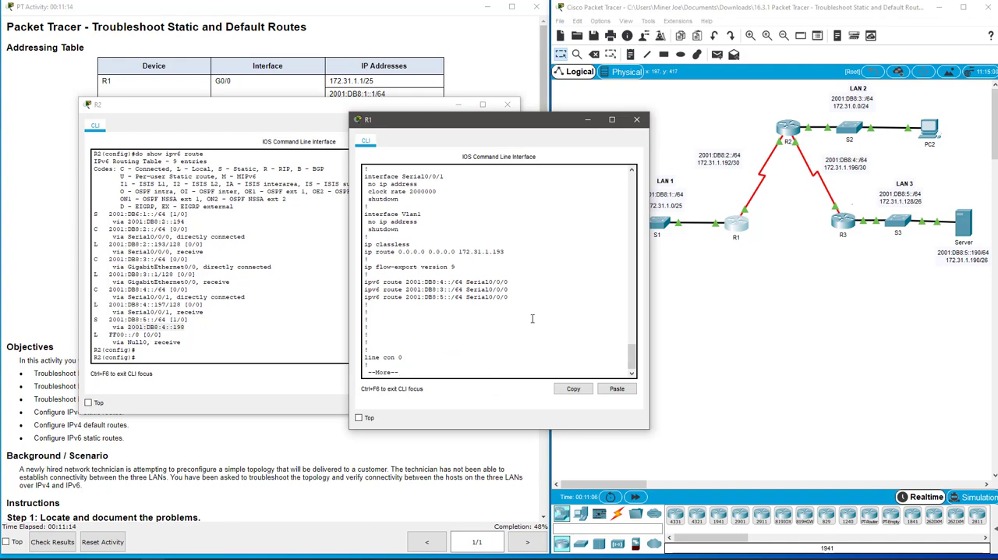
scroll(532, 318, "up", 7)
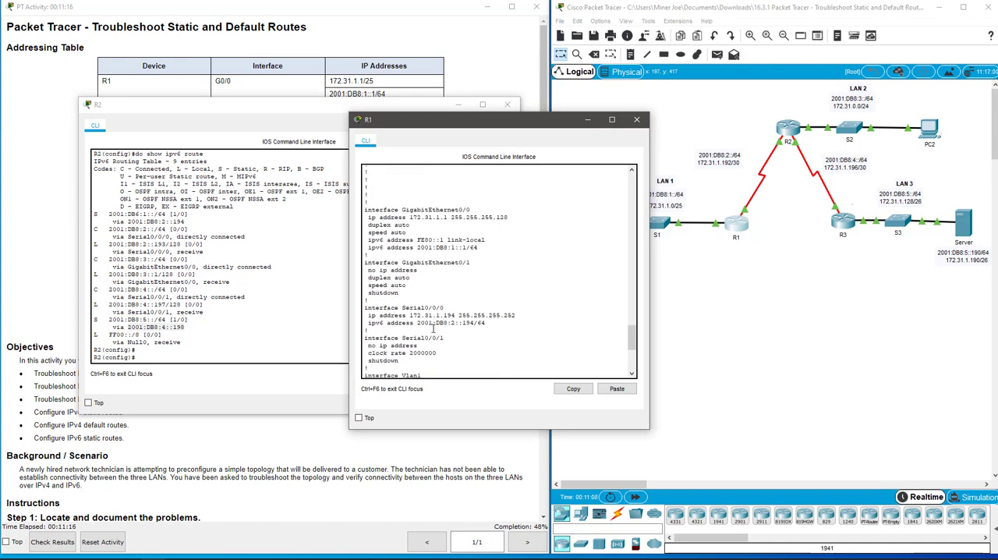
left_click_drag(420, 324, 485, 323)
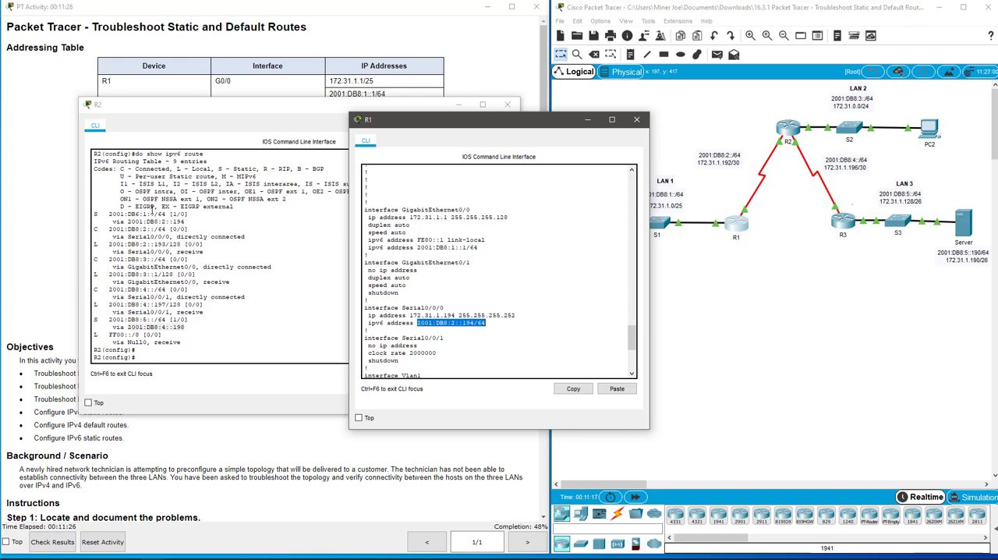
left_click(136, 215)
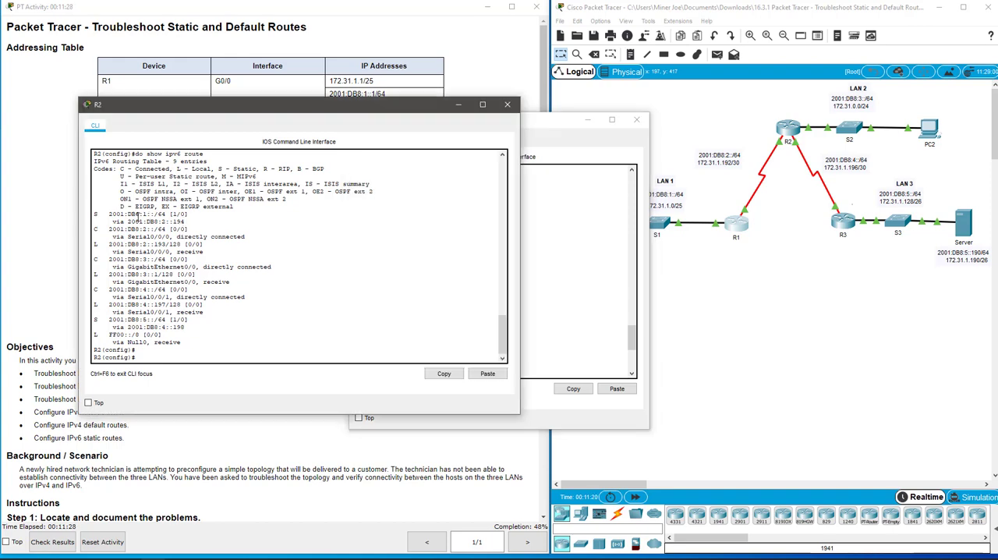
Step: List R2's configured static routes with do show run | begin ip route, and quit the paged output
left_click_drag(138, 217, 137, 215)
left_click(150, 310)
type("do show run | begin ip route")
key("Return")
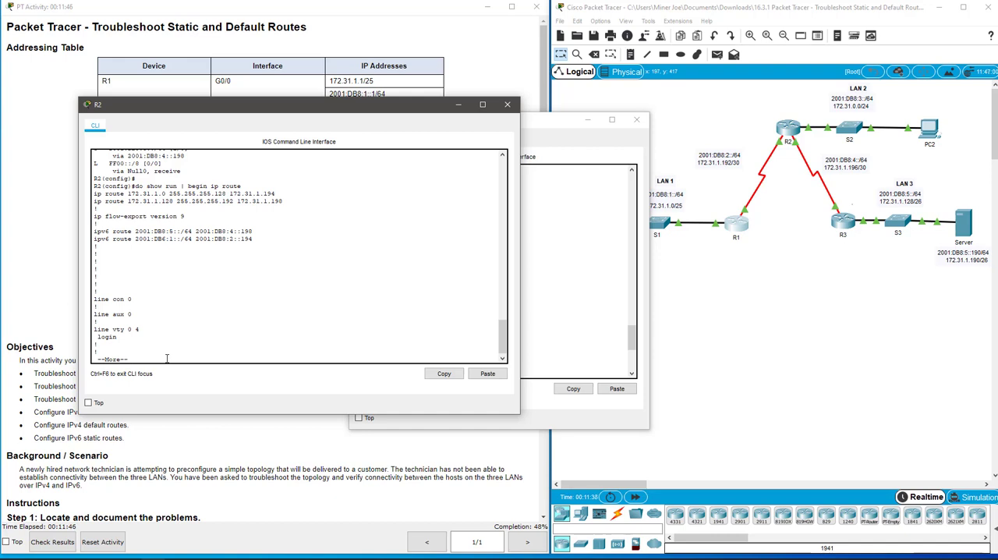
key("q")
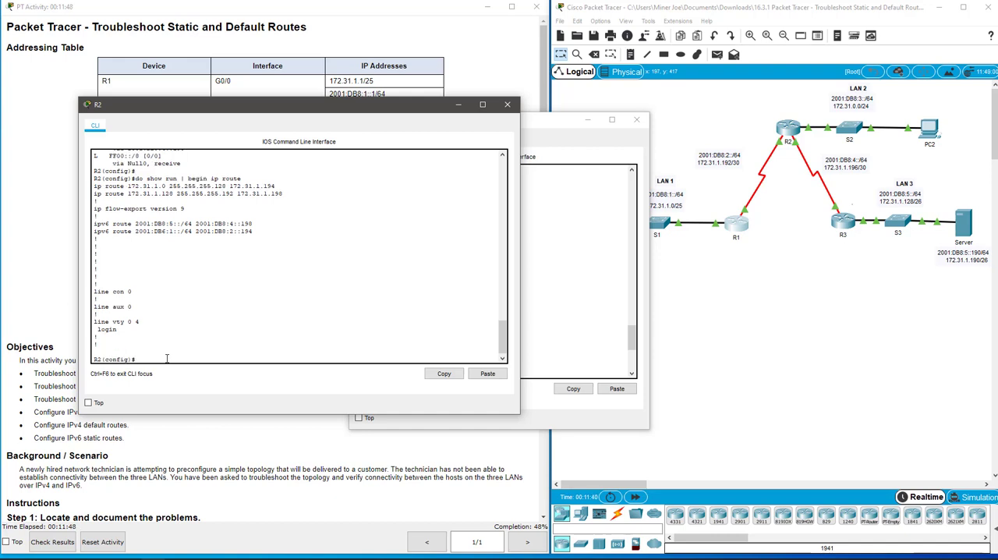
Step: Remove the static IPv6 route 2001:db6:1::/64 via 2001:db8:2::194 from R2
type("no ip ")
type("v6 route")
type("2001")
type(":")
type("db")
type("8")
type(":1:")
type(":")
type("/64")
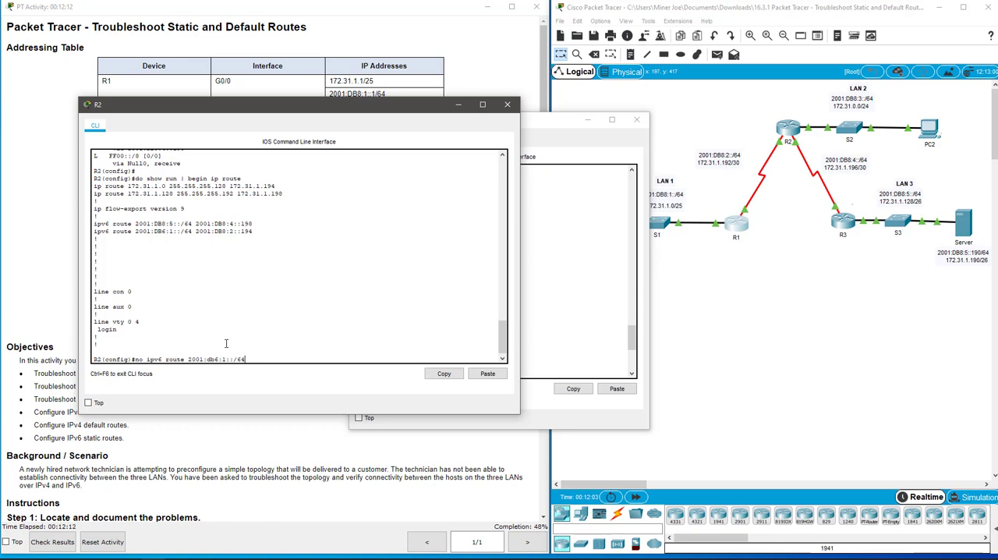
type(" 2001:db8:2::194")
key("Return")
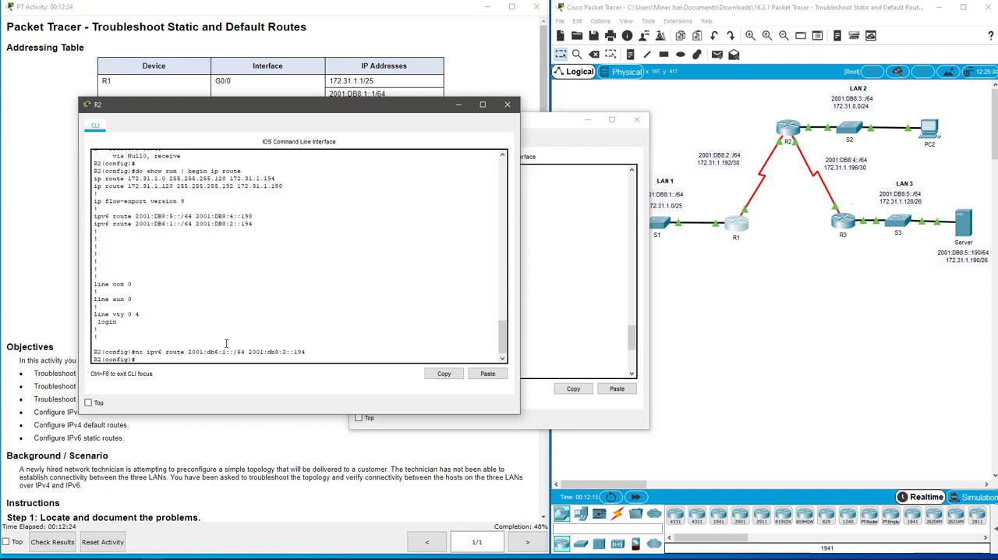
Step: Add a static IPv6 route on R2 to 2001:db8:1::/64 via 2001:db8:2::194
key("Up")
key("BackSpace")
type("8:1::/64 2001:db8:2::194")
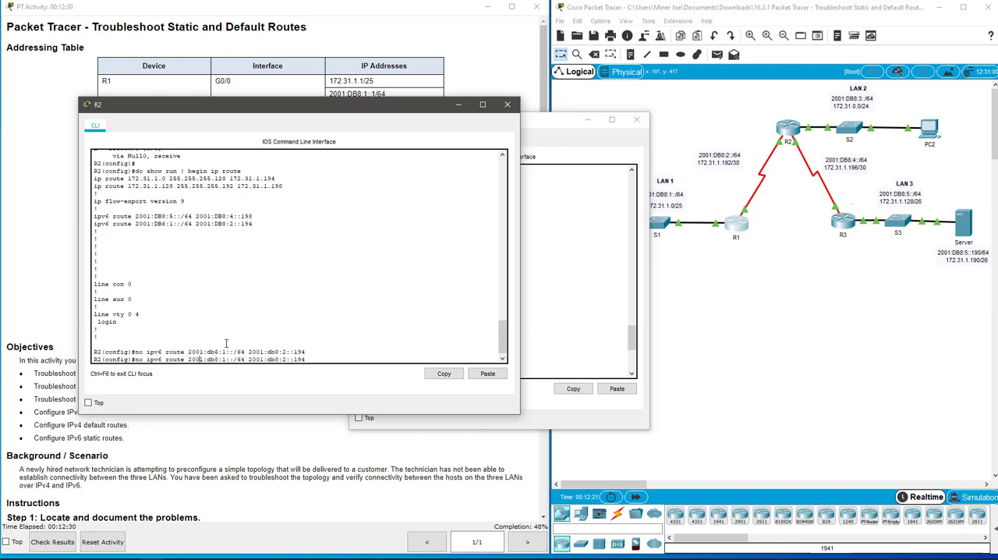
key("Left")
key("Left")
key("Left")
key("BackSpace")
key("BackSpace")
key("BackSpace")
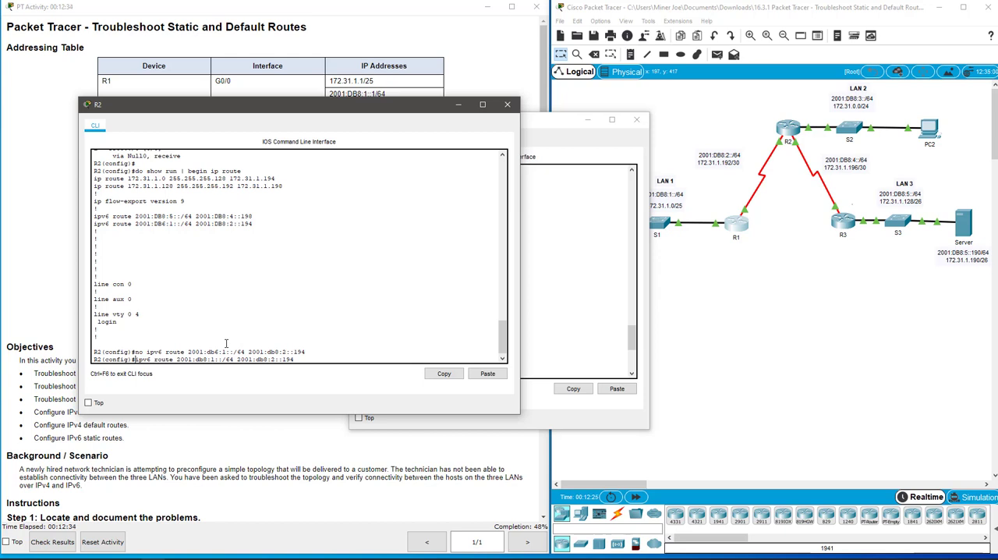
key("Return")
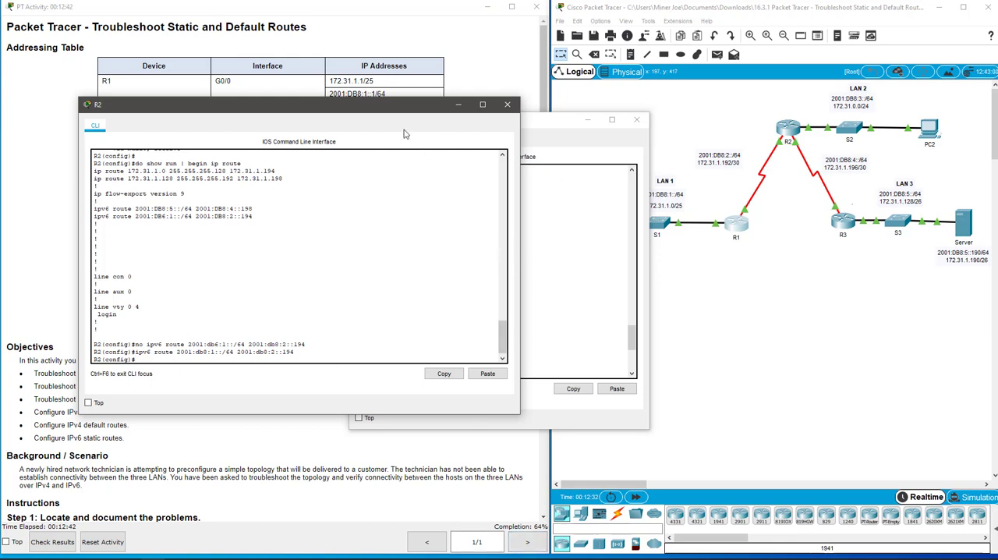
Step: Close R2's window and the other open router window
left_click_drag(390, 104, 429, 116)
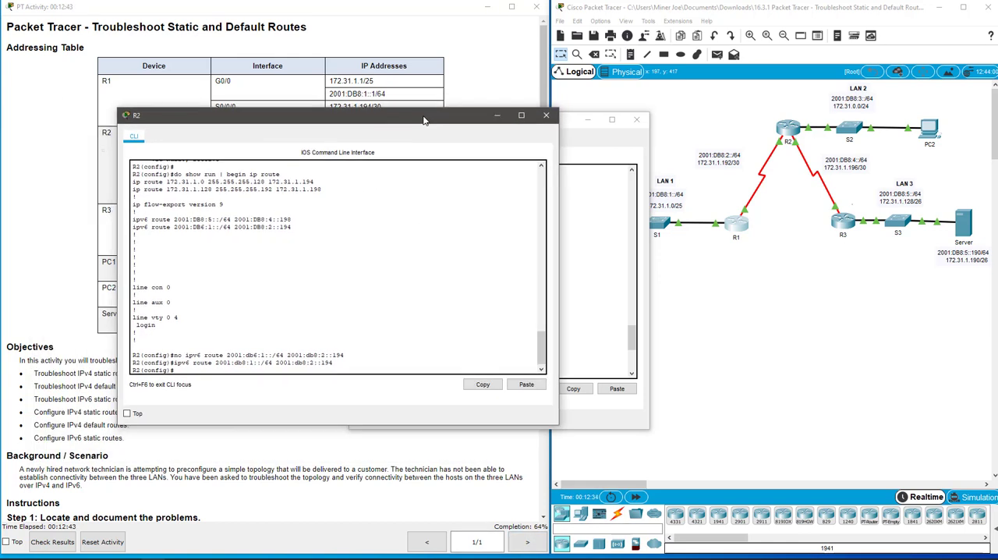
left_click(546, 115)
left_click(636, 119)
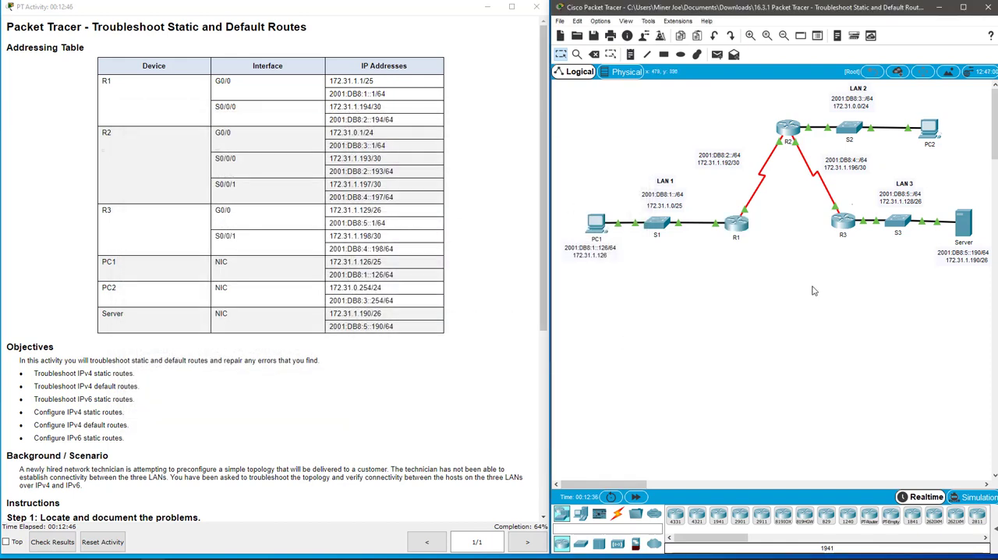
Step: Open R3's command line, display its IPv4 routing table with show ip route, and place the widened window clear of the topology
left_click(849, 224)
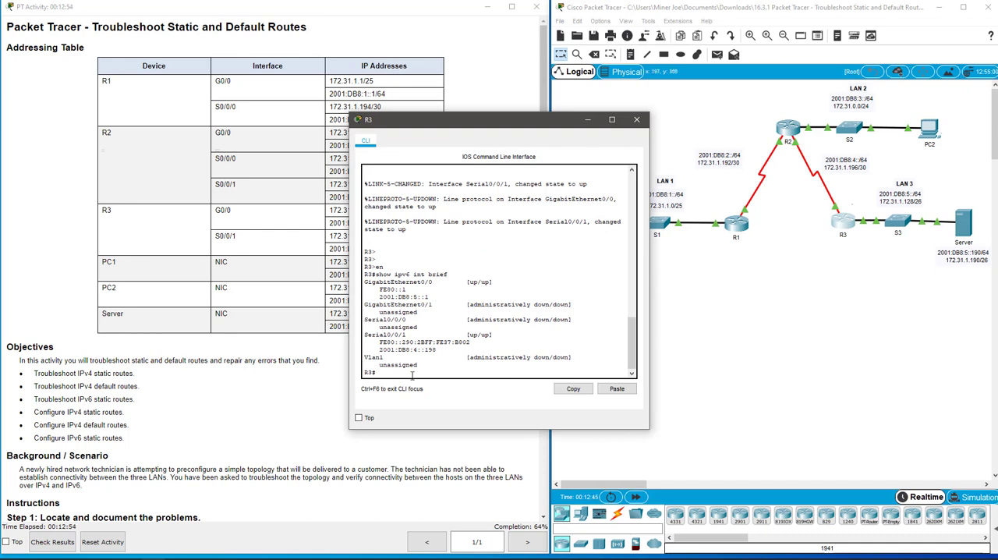
type("show ip route")
key("Return")
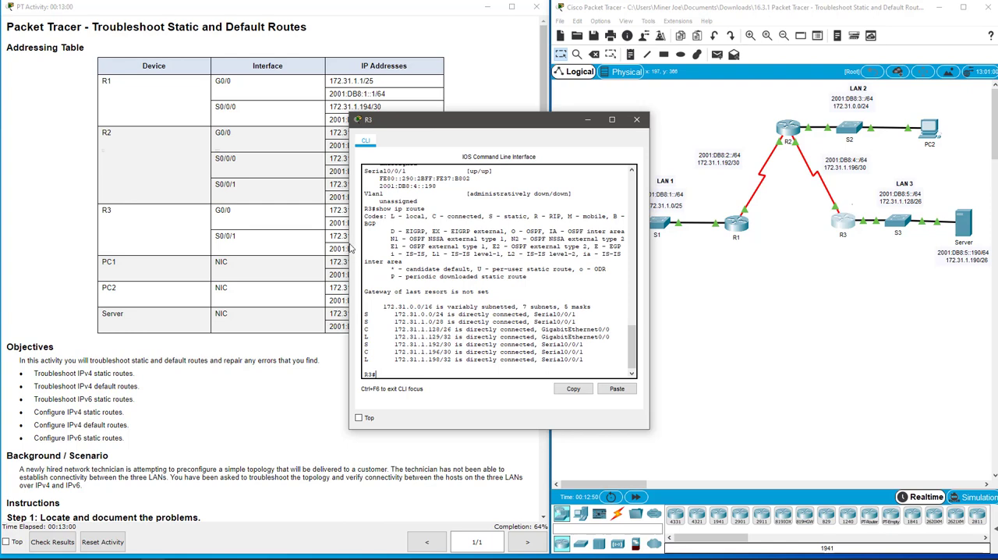
left_click_drag(349, 243, 278, 236)
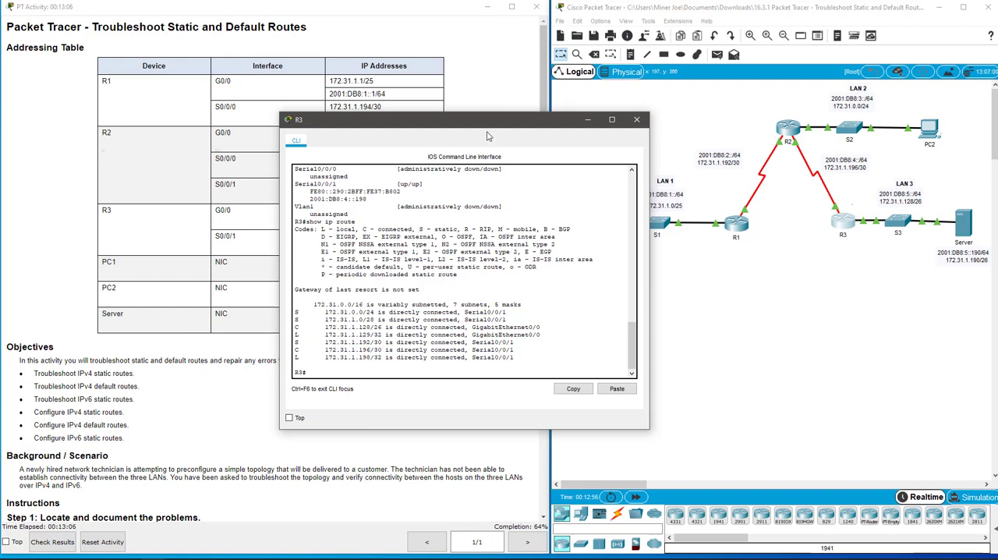
left_click_drag(492, 124, 694, 284)
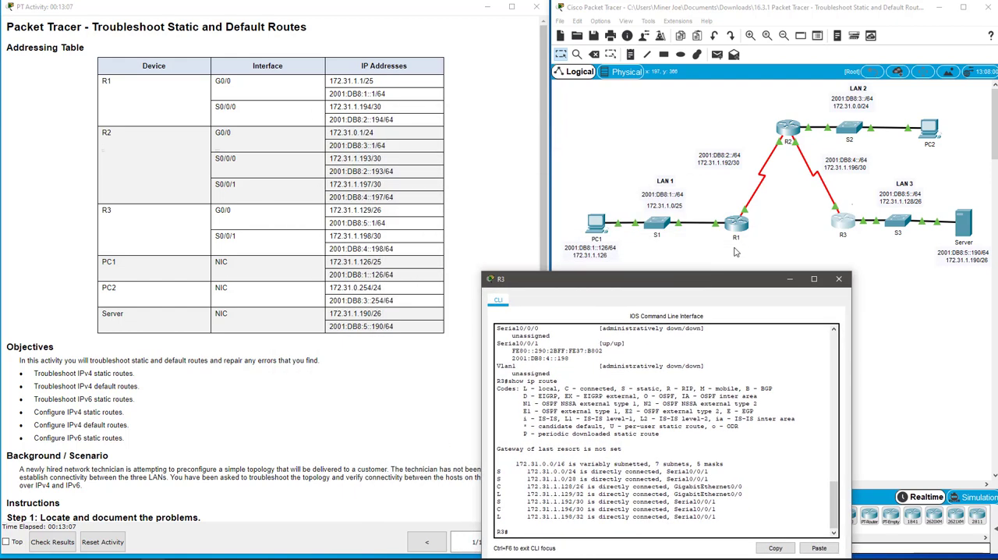
left_click(844, 263)
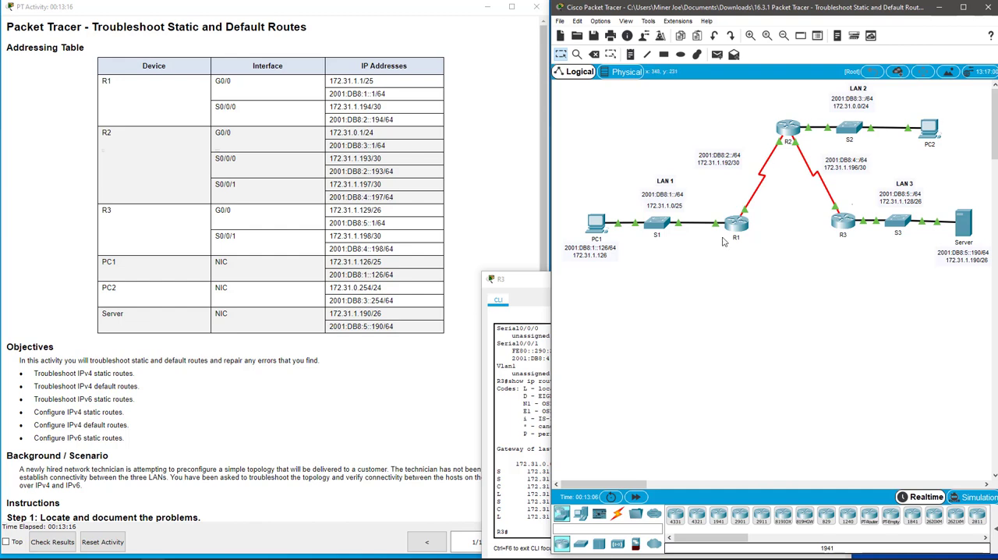
left_click_drag(522, 272, 225, 84)
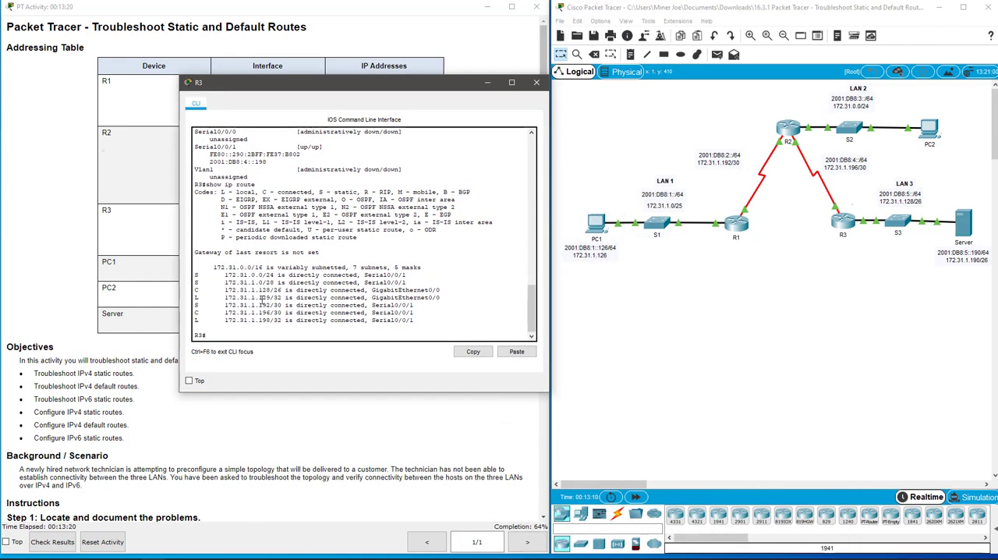
Step: Compare R3's static route to 172.31.0.0/24 with the LAN 2 label and check its exit interface on the link to R2
left_click_drag(225, 275, 278, 275)
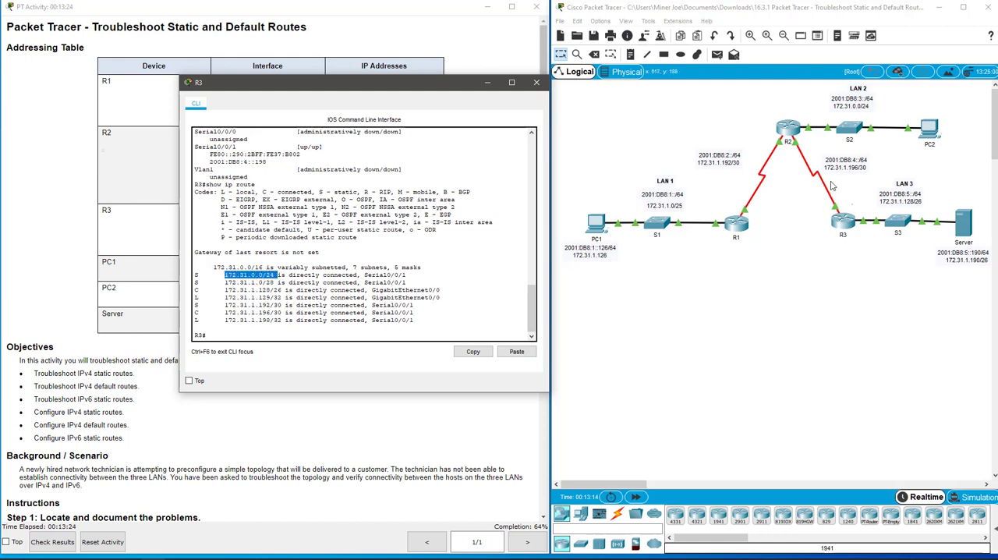
left_click(840, 111)
mouse_move(840, 110)
left_mouse_down()
mouse_move(848, 112)
mouse_move(831, 114)
left_mouse_up()
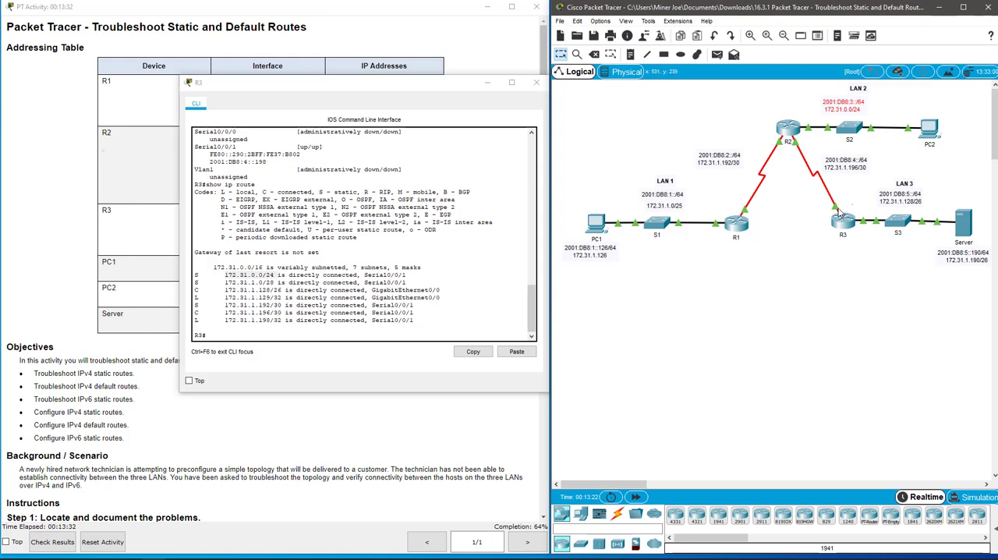
left_click(820, 271)
mouse_move(837, 209)
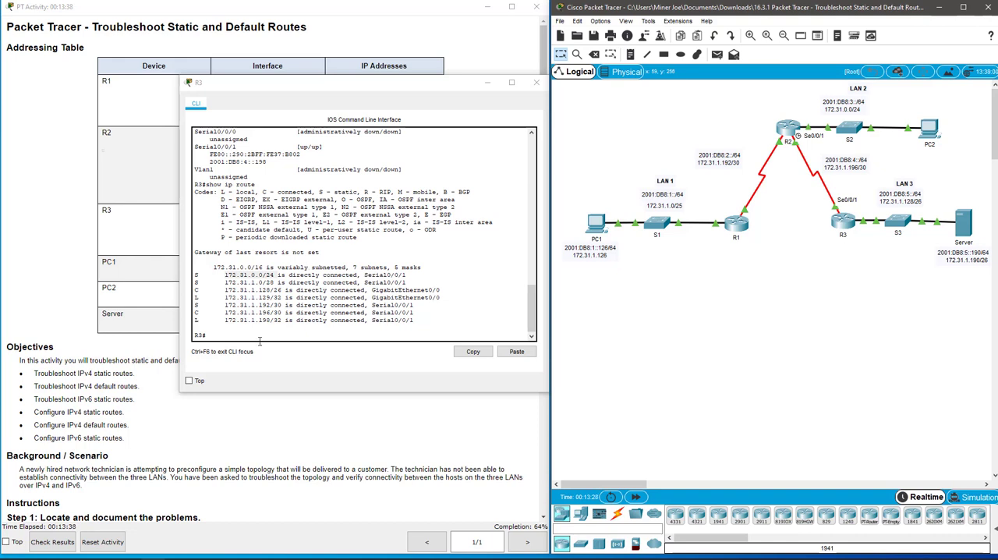
Step: Compare R3's static routes to 172.31.1.0 and 172.31.1.192 with the LAN 1 and R1–R2 link prefixes in the topology
left_click_drag(227, 283, 409, 282)
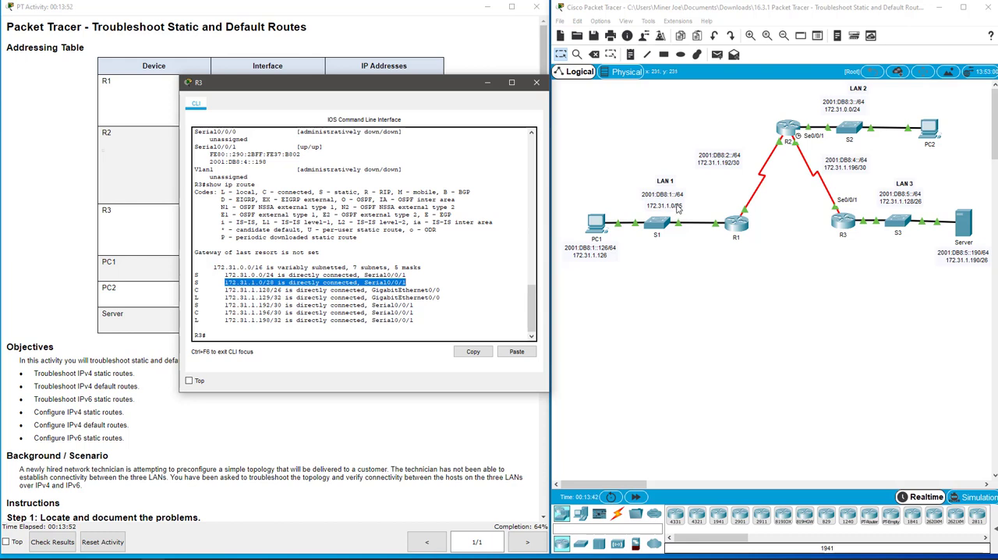
left_click(275, 305)
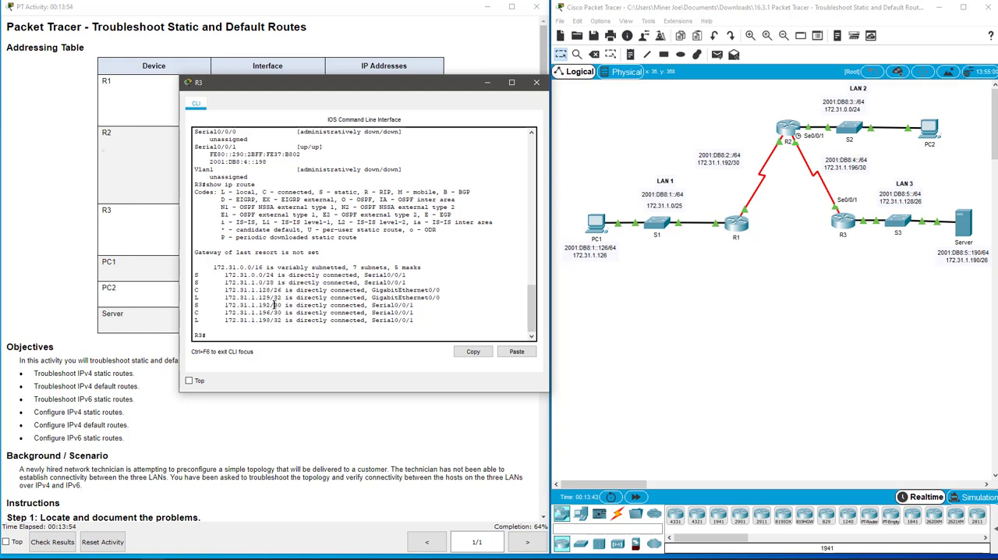
left_click_drag(223, 307, 303, 309)
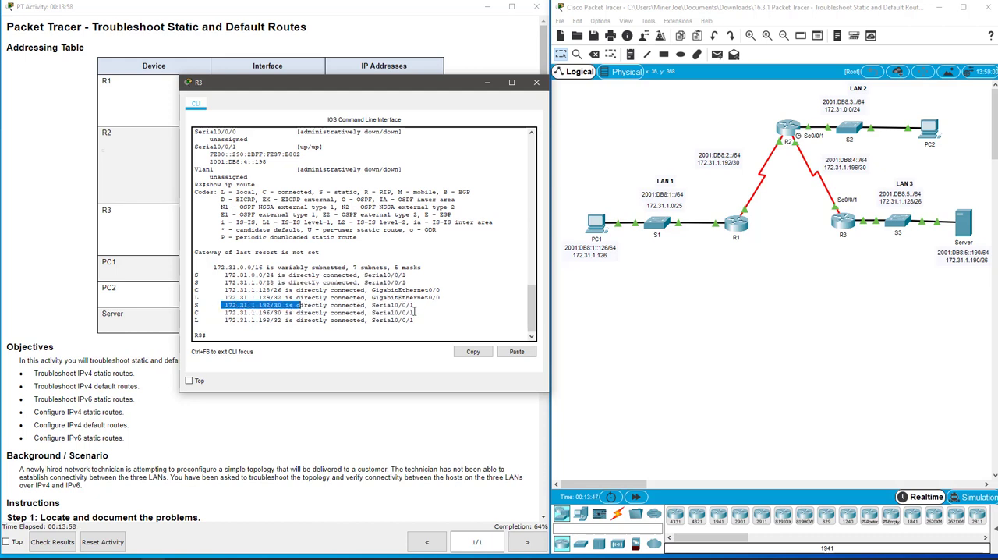
left_click(718, 166)
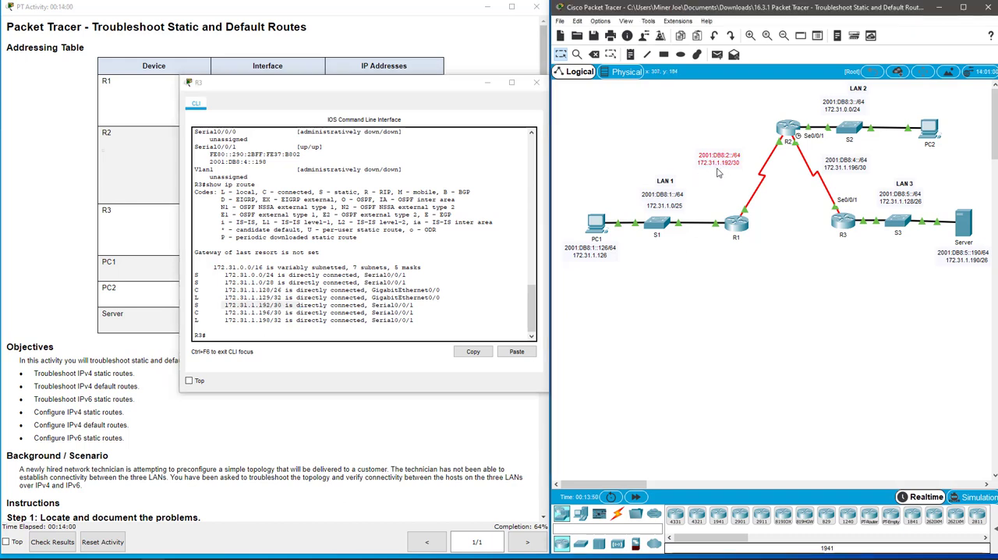
left_click_drag(696, 161, 746, 161)
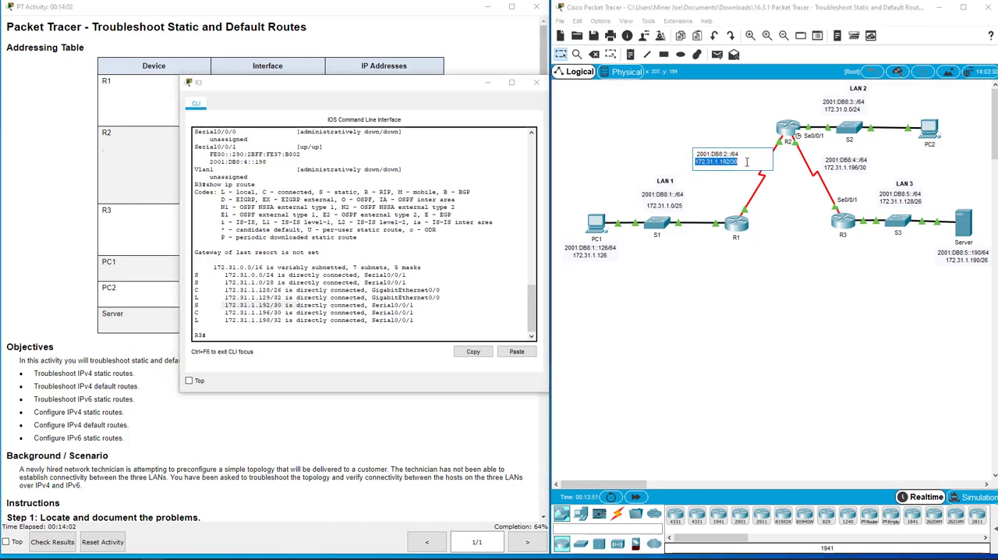
left_click(737, 281)
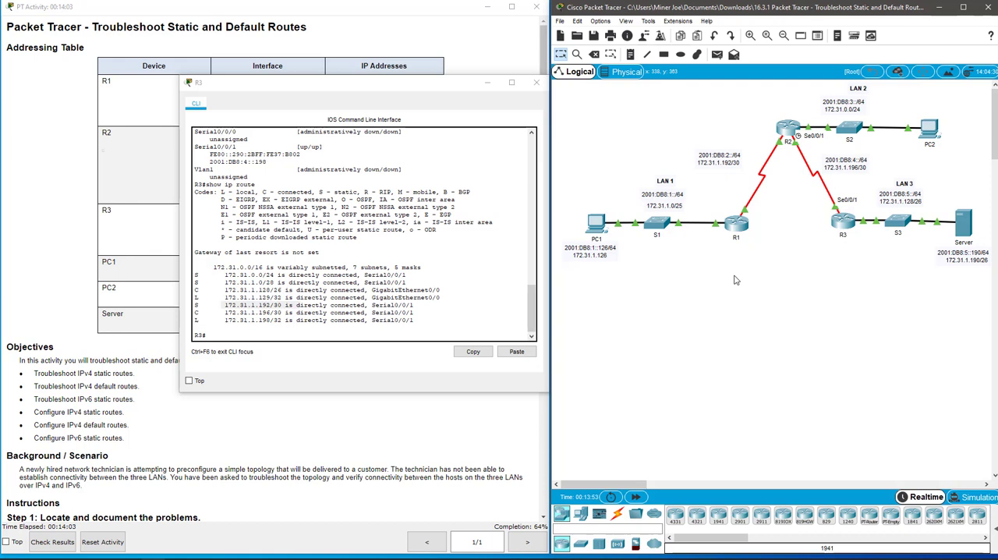
left_click(224, 289)
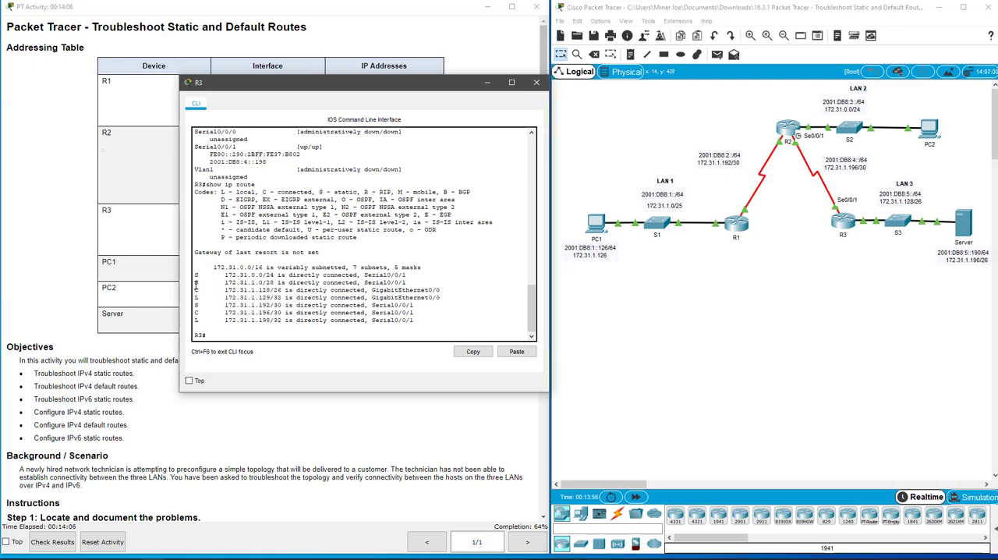
left_click_drag(194, 282, 417, 286)
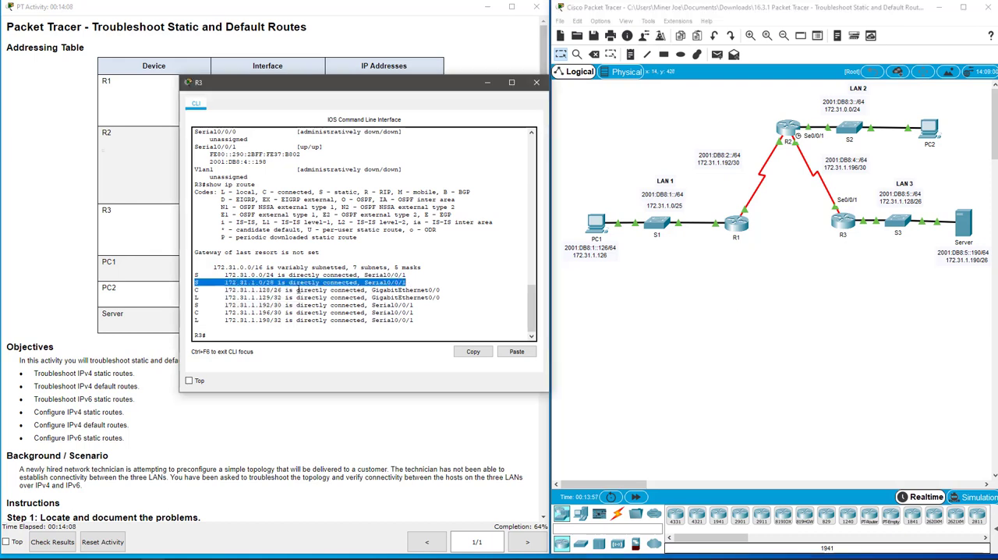
Step: Enter global configuration mode on R3 and remove the static route 172.31.1.0 255.255.255.240 through s0/0/1
left_click(254, 333)
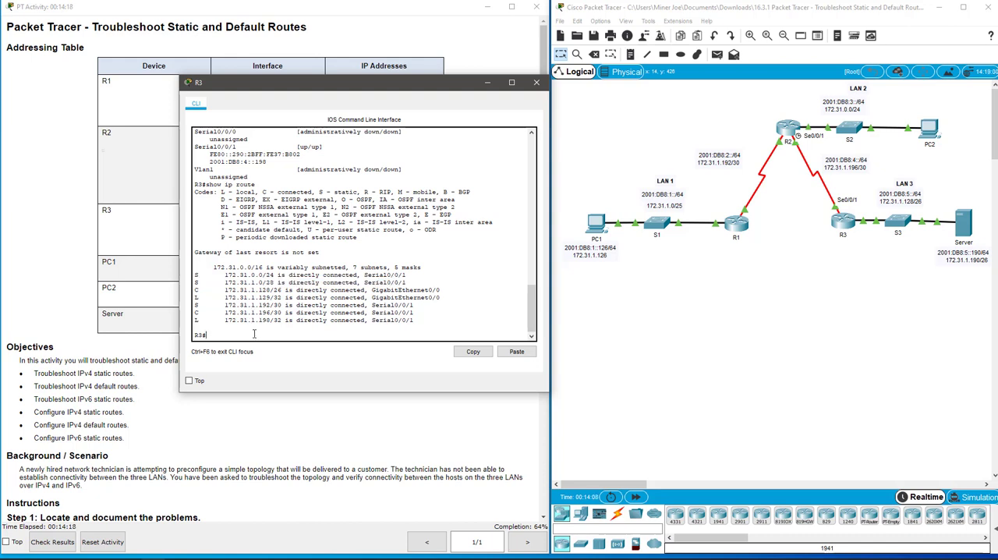
type("confi t")
key("Return")
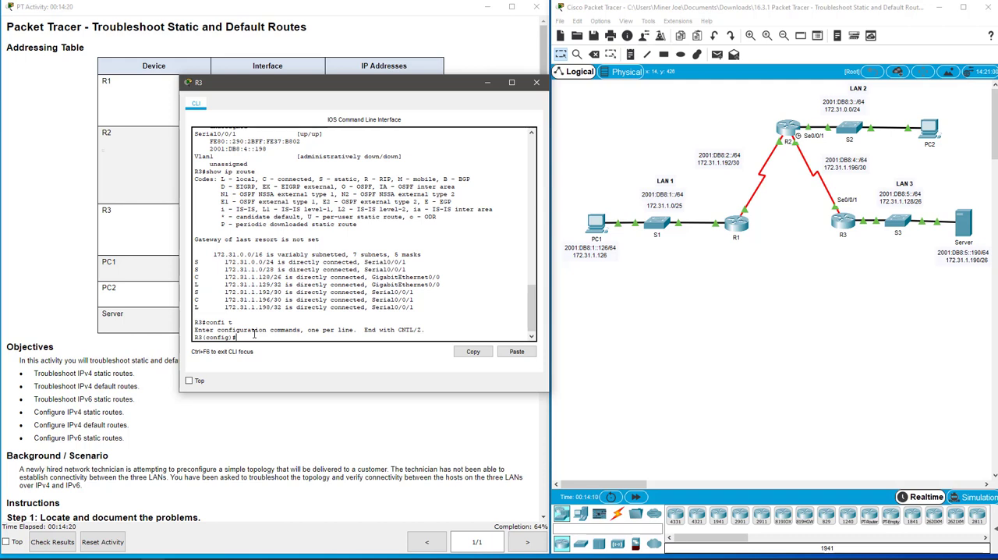
type("no ip route 172.3.")
key("BackSpace")
key("BackSpace")
type("1.1.0 255.255.255")
key("BackSpace")
key("BackSpace")
key("BackSpace")
type("240 s0/0")
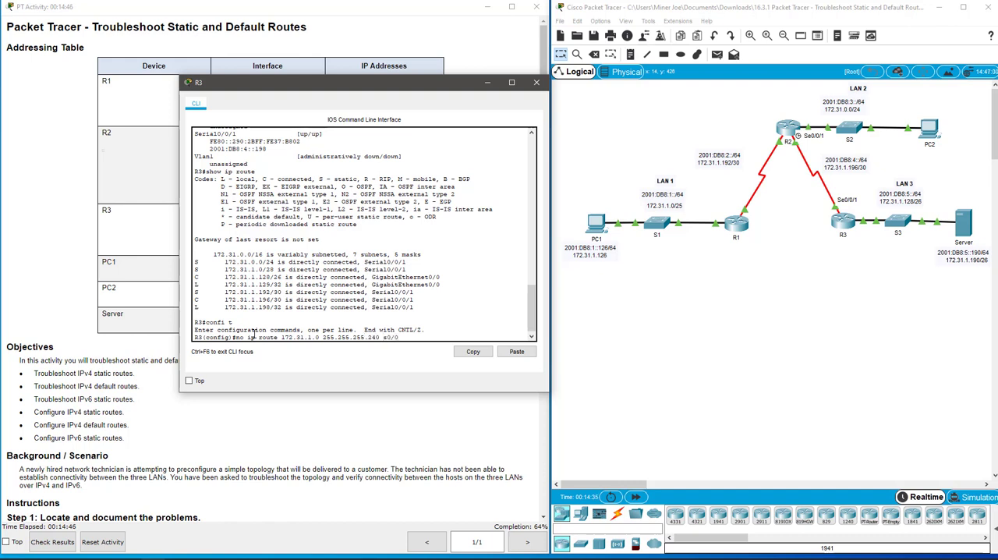
type("/1")
key("Return")
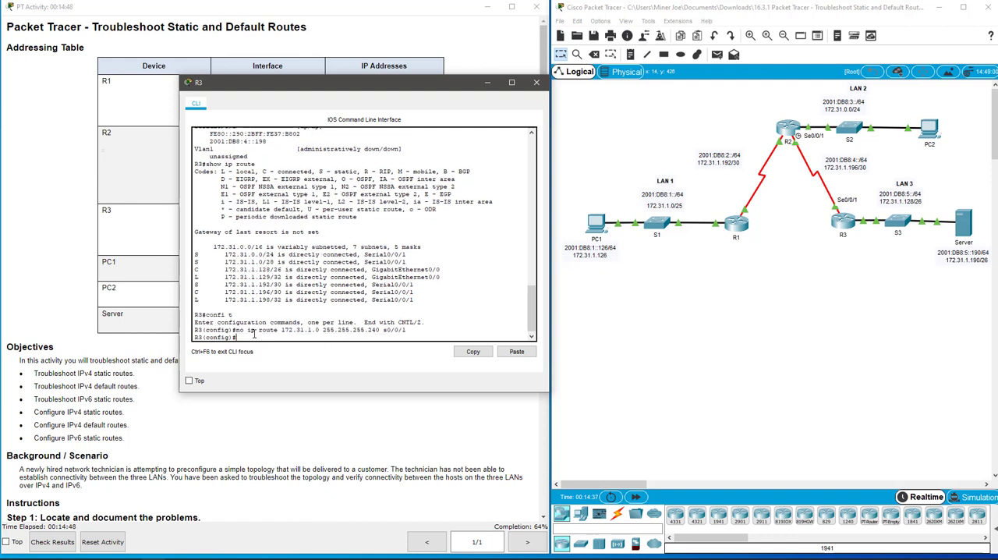
Step: Add a static route on R3 to 172.31.1.0 with mask 255.255.255.128 through s0/0/1
key("Up")
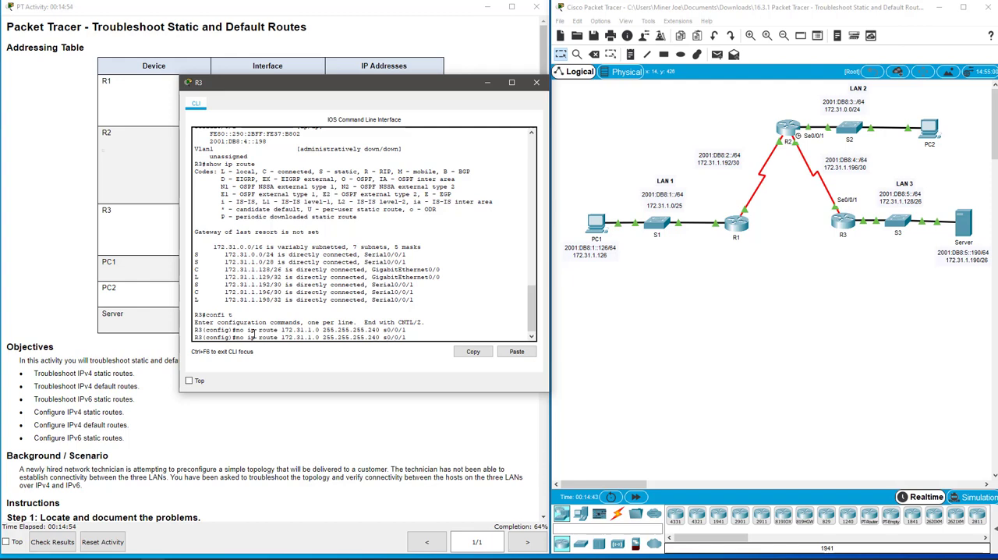
key("BackSpace")
key("BackSpace")
key("BackSpace")
type("128")
key("BackSpace")
key("BackSpace")
key("BackSpace")
key("Return")
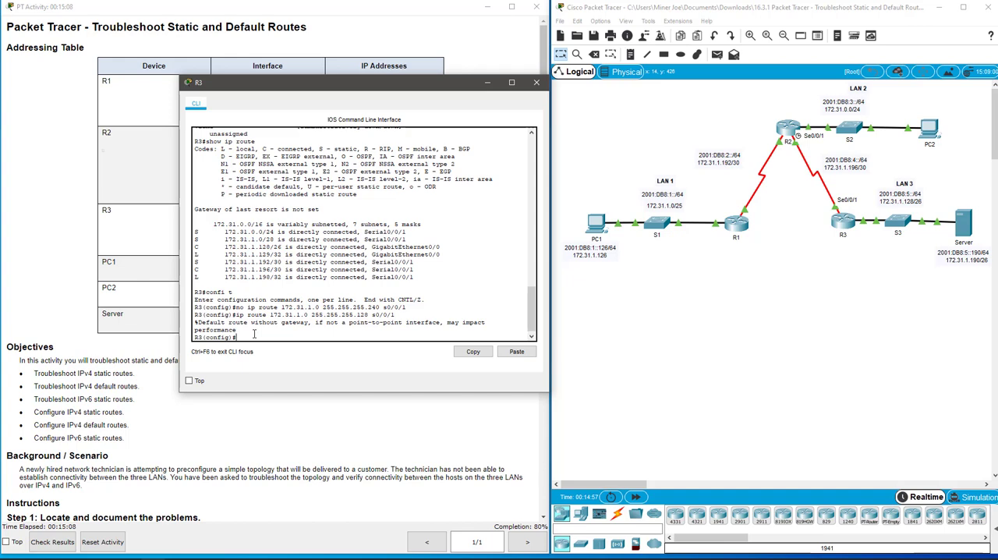
Step: Display R3's IPv6 routing table with do show ipv6 route, widen the window, and check which LAN prefixes have static routes
type("do show ipv6 route")
key("Return")
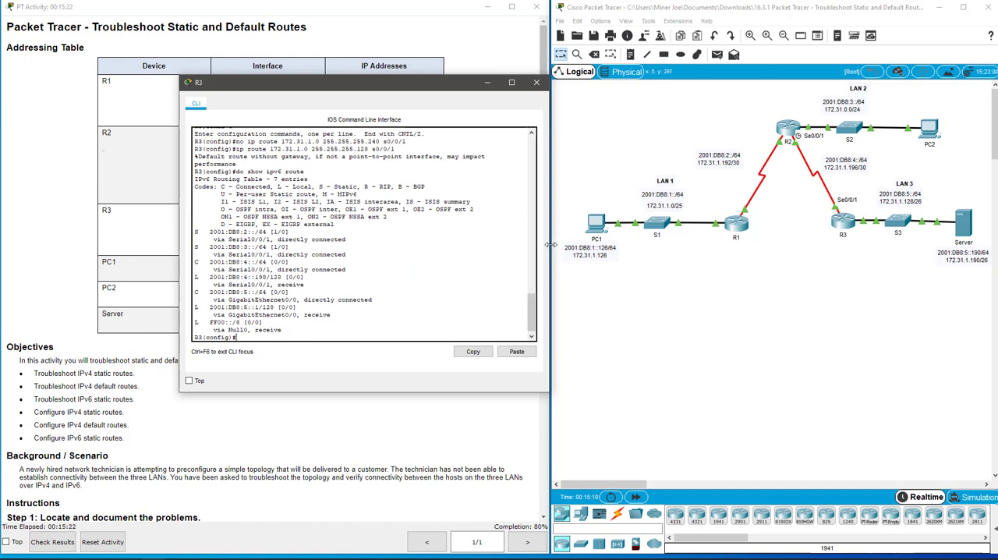
left_click_drag(549, 241, 599, 249)
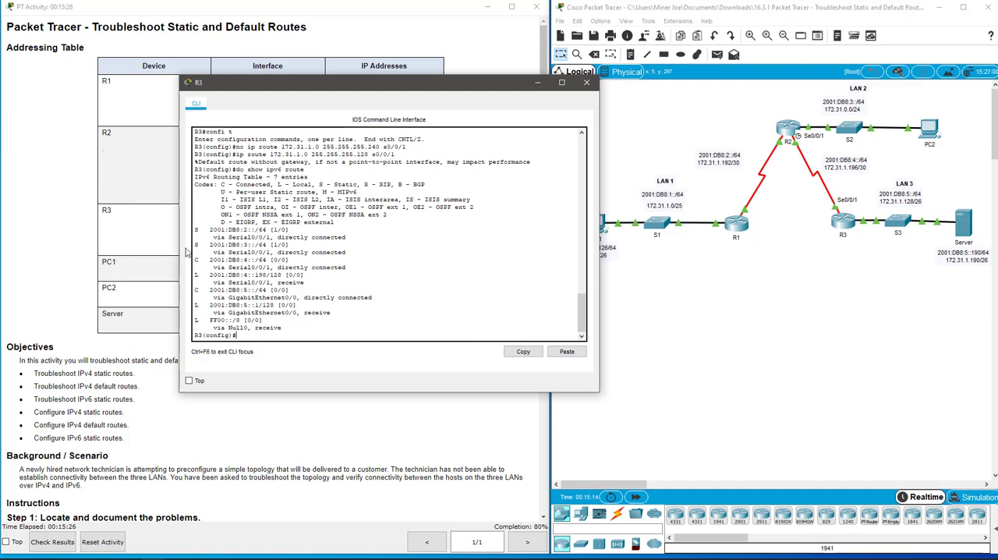
left_click_drag(198, 230, 369, 255)
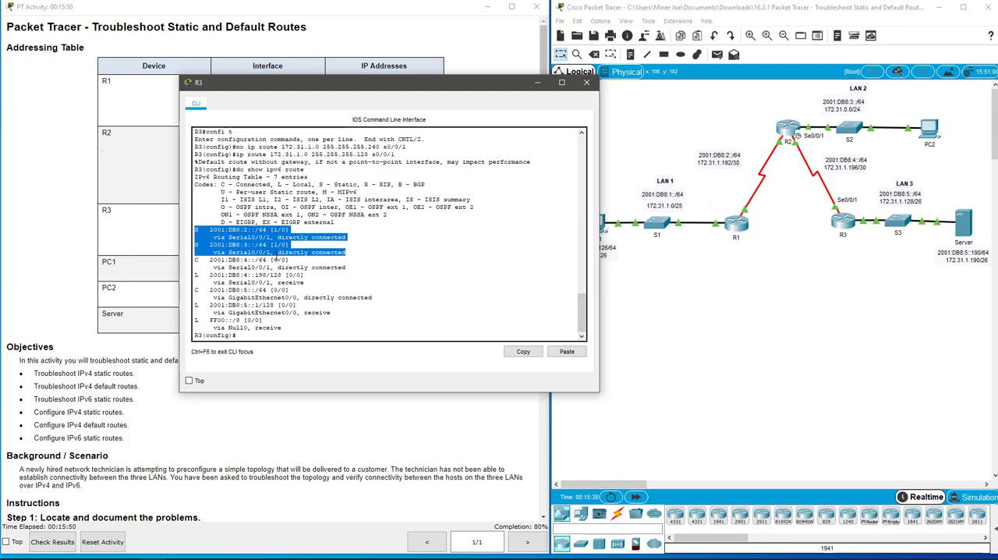
Step: Add a static IPv6 route on R3 to 2001:db8:1::/64 through s0/0/1, and move the router's window aside
left_click(273, 336)
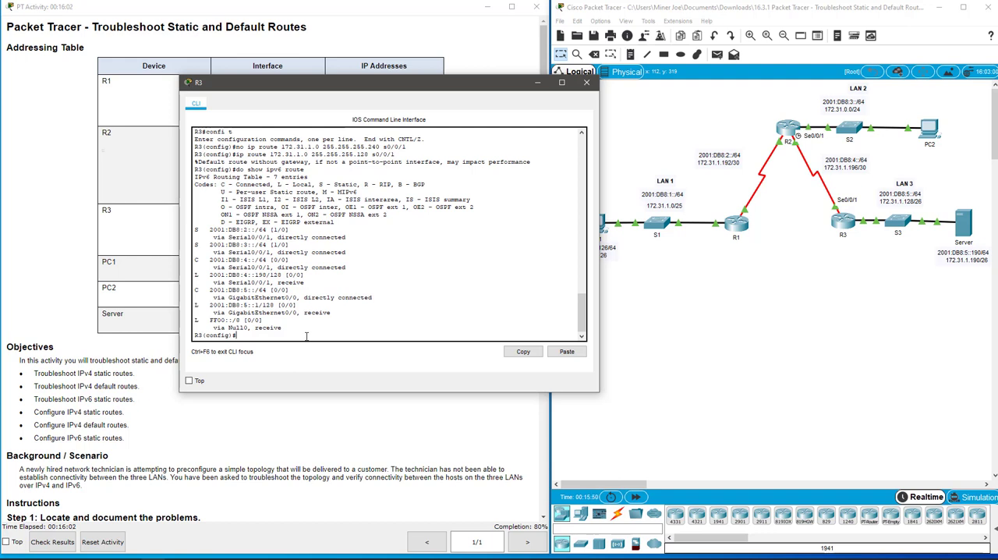
type("ipv6 route 2001:db8:1::/64 s0/0/1")
key("Return")
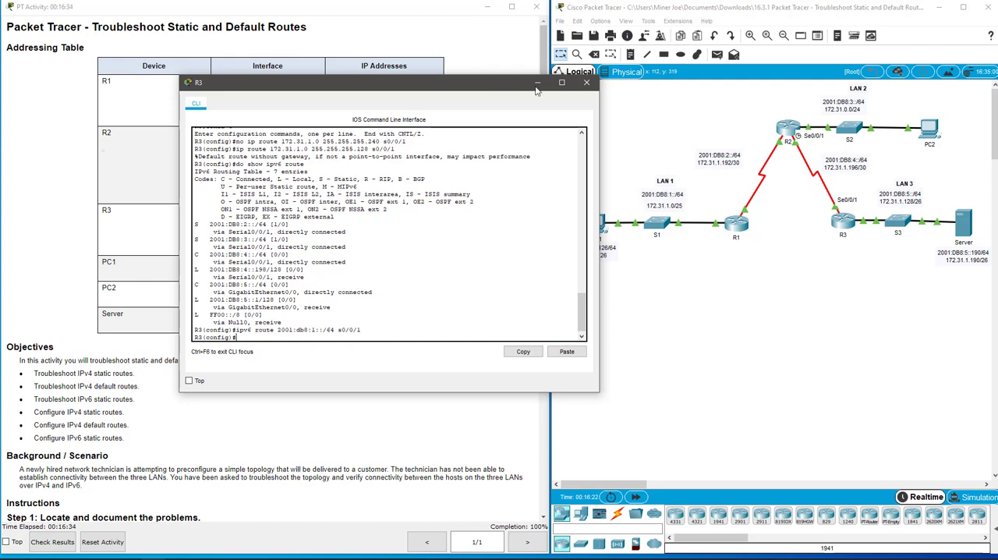
left_click_drag(535, 87, 549, 110)
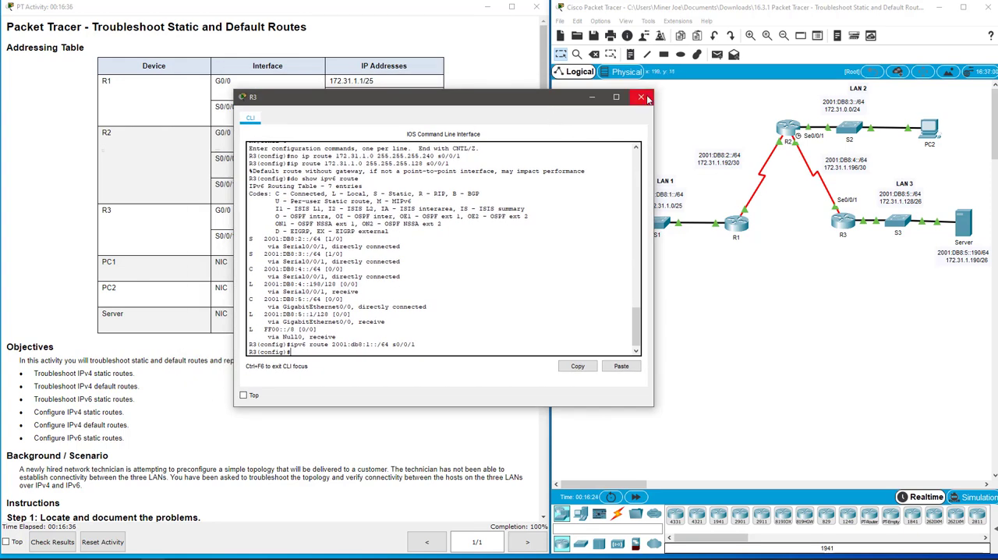